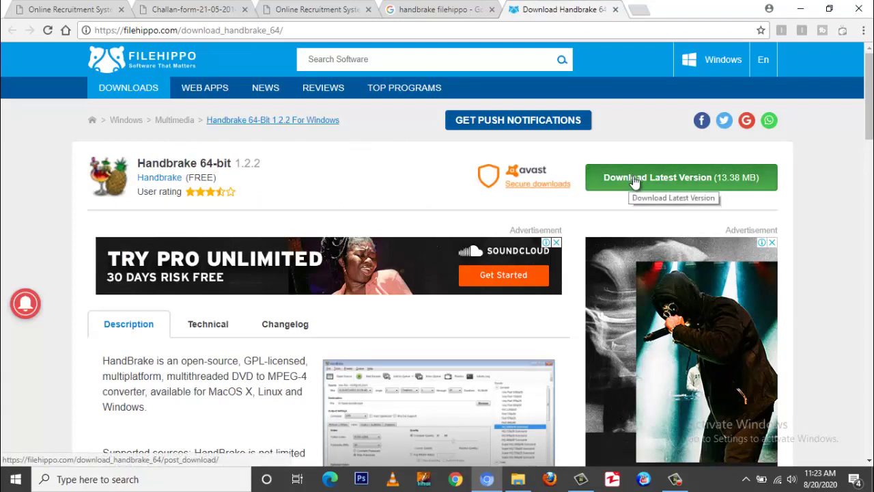
Leave the browser and launch HandBrake from the desktop.
click(800, 8)
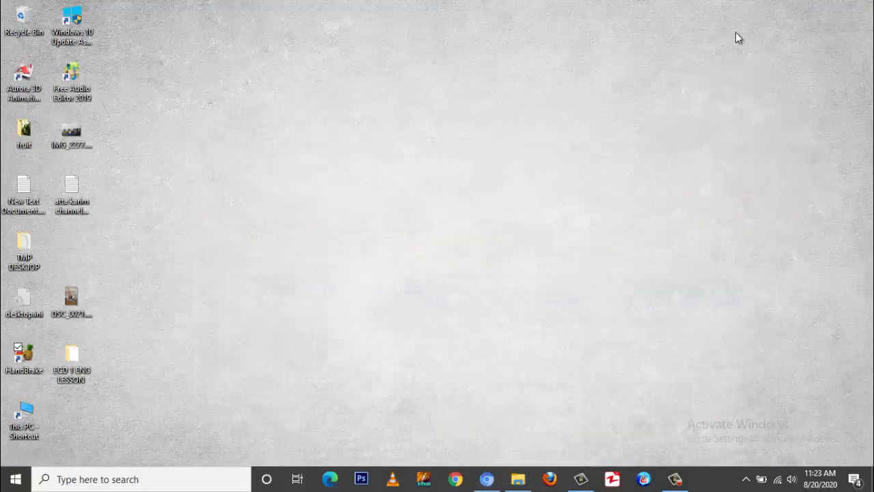
right_click(32, 365)
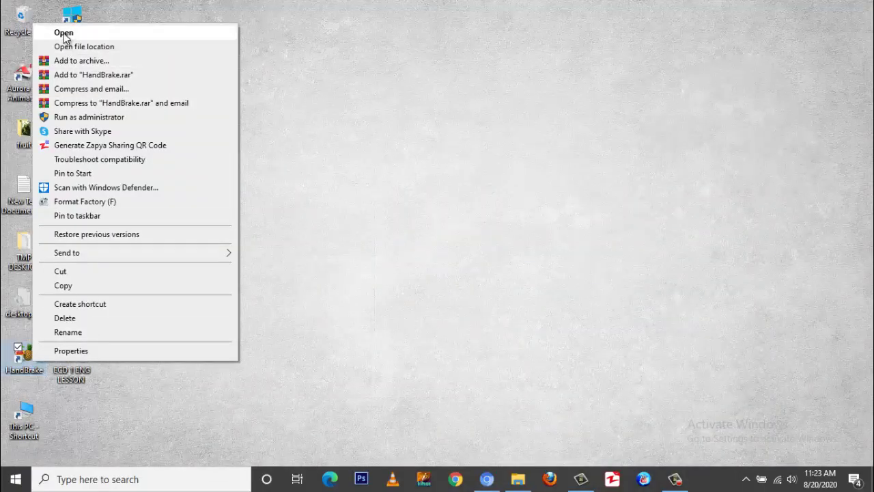
click(63, 35)
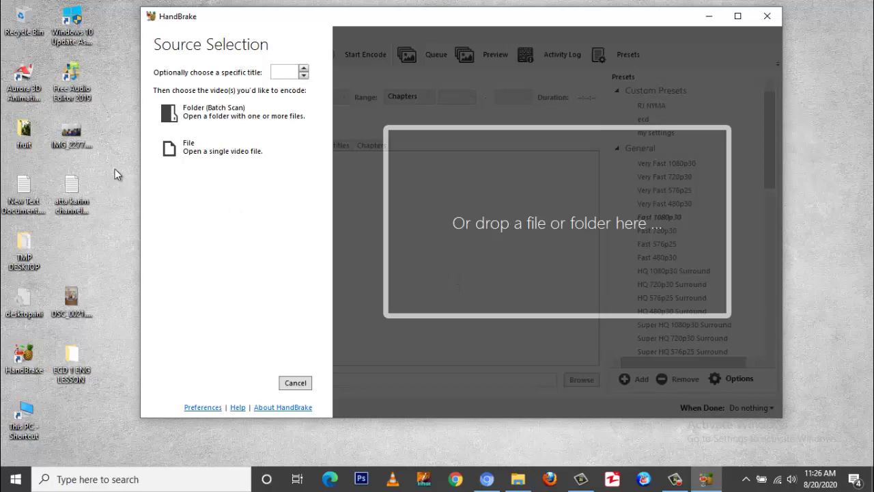
Load Cherry Before.mp4 from the desktop's fruit folder as the HandBrake source, and put the folder window away.
click(28, 133)
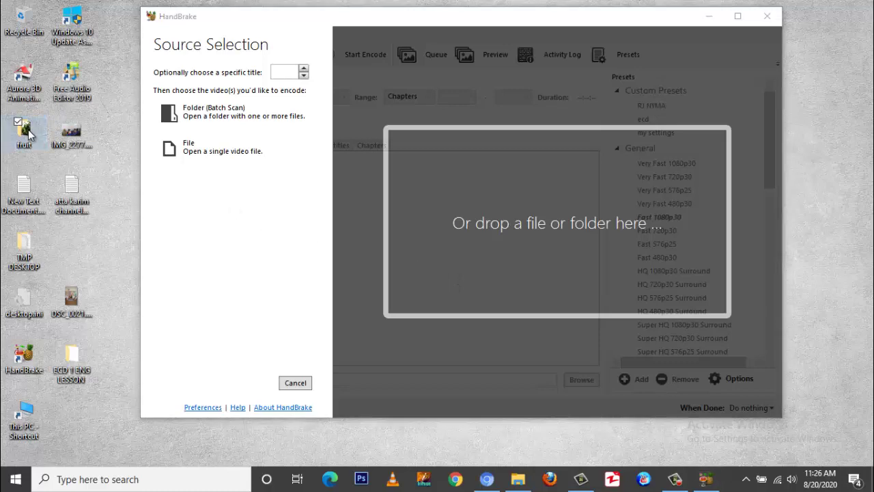
double_click(32, 134)
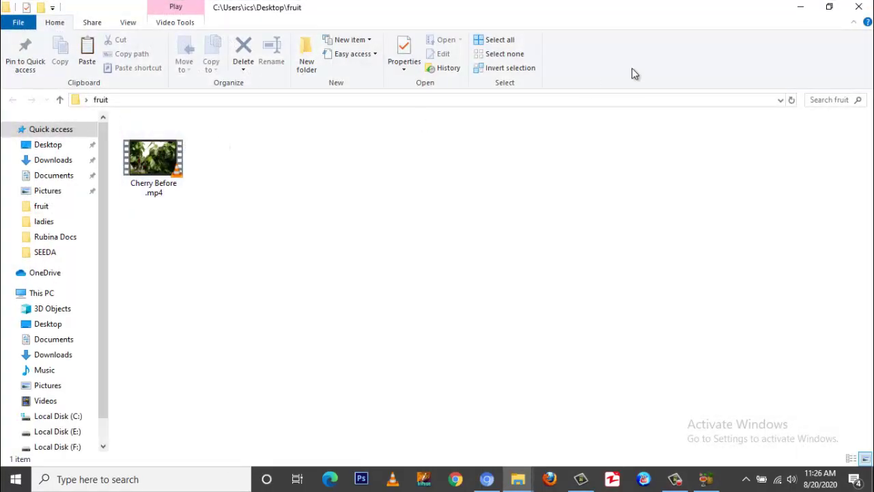
click(827, 11)
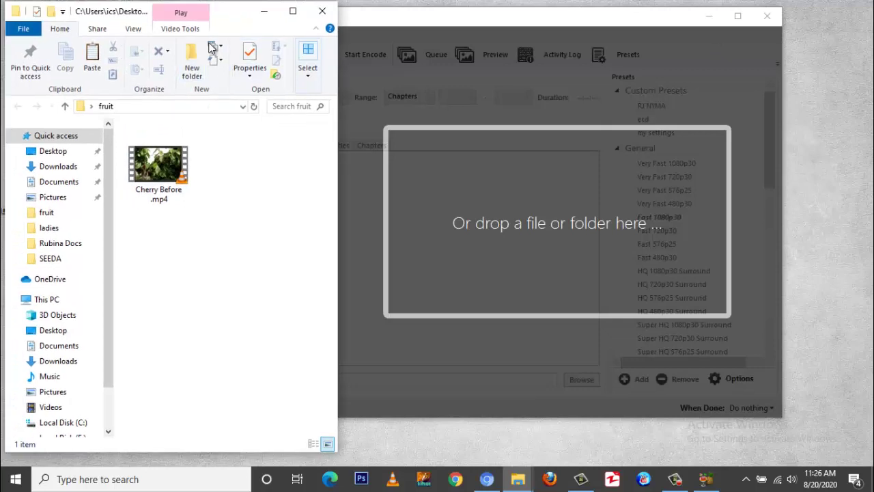
drag(177, 167, 471, 126)
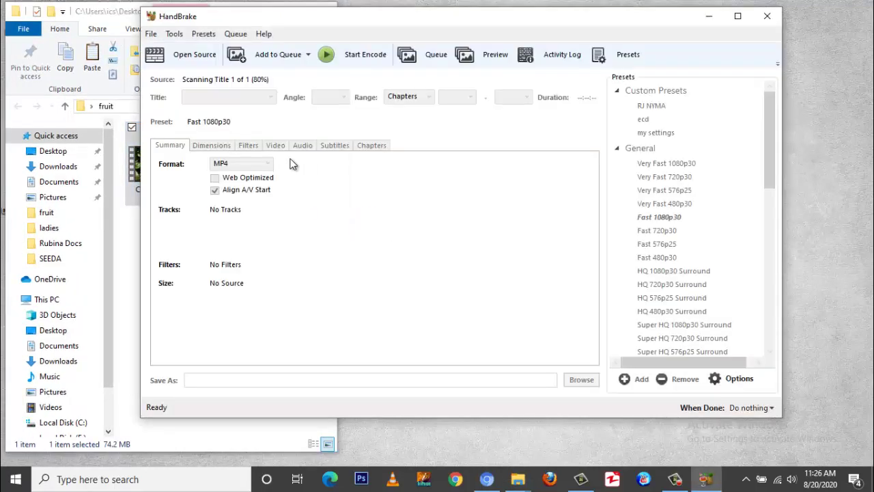
click(124, 16)
click(253, 12)
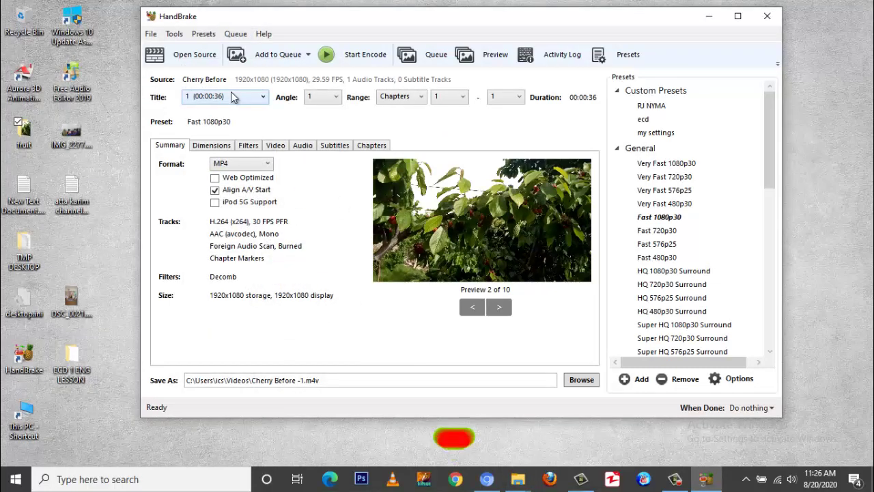
Choose MP4 as the output format and enable Web Optimized.
click(224, 166)
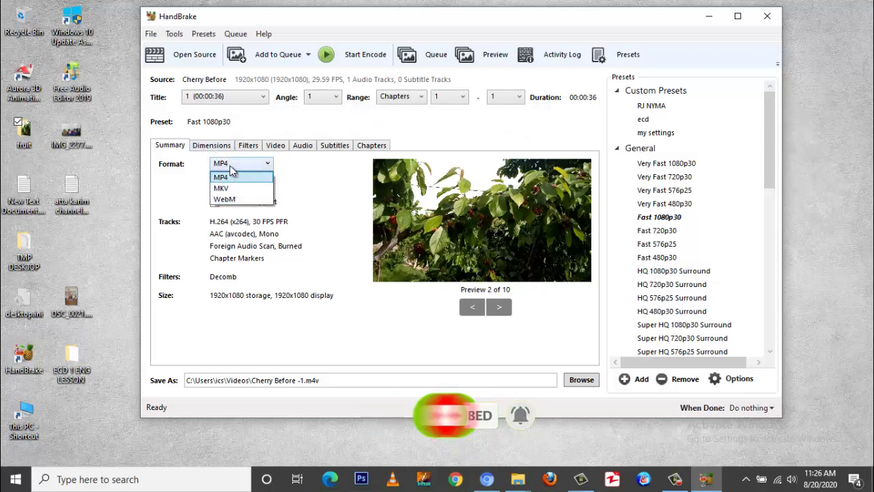
click(228, 177)
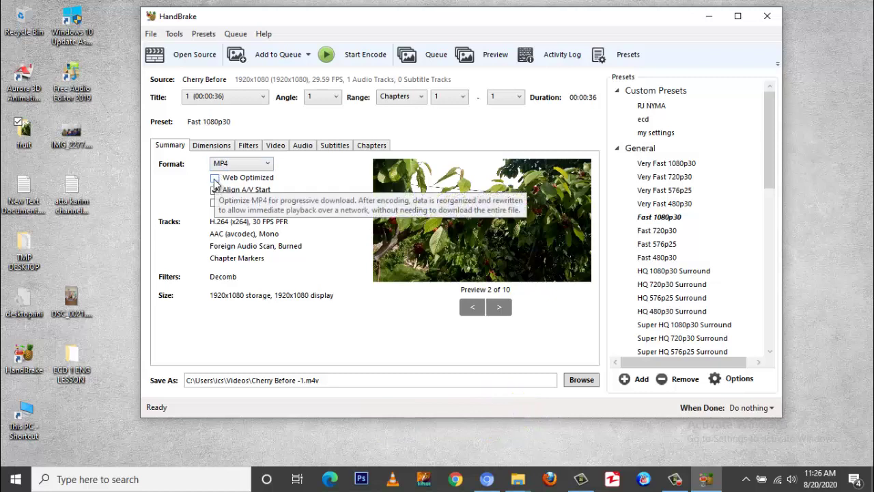
click(214, 179)
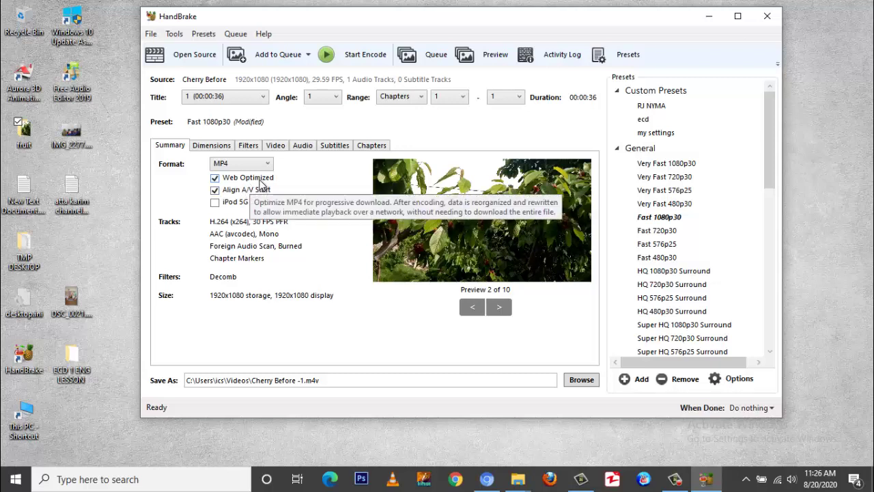
Apply the Very Fast 720p30 preset for a 1280x720 output and enable Web Optimized again.
click(227, 146)
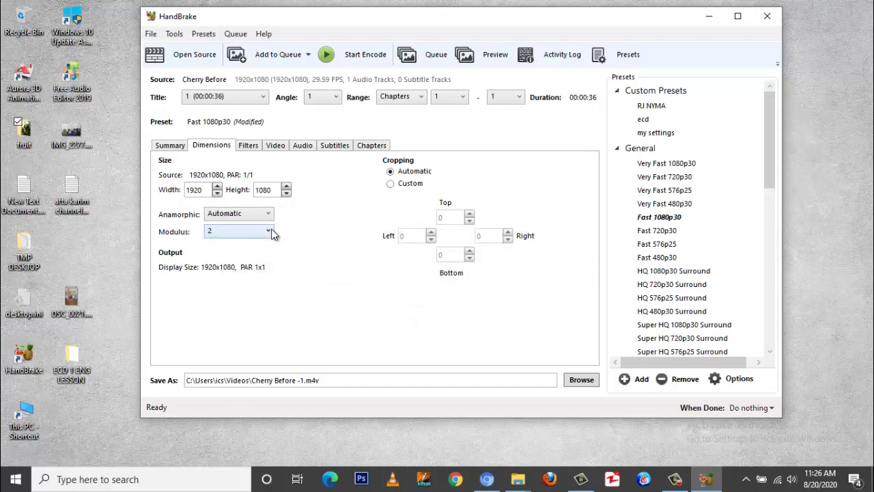
click(672, 181)
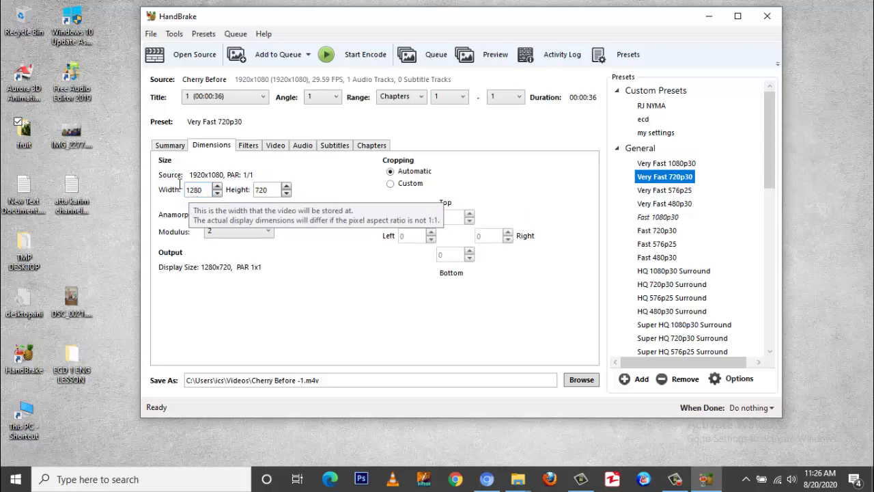
click(174, 146)
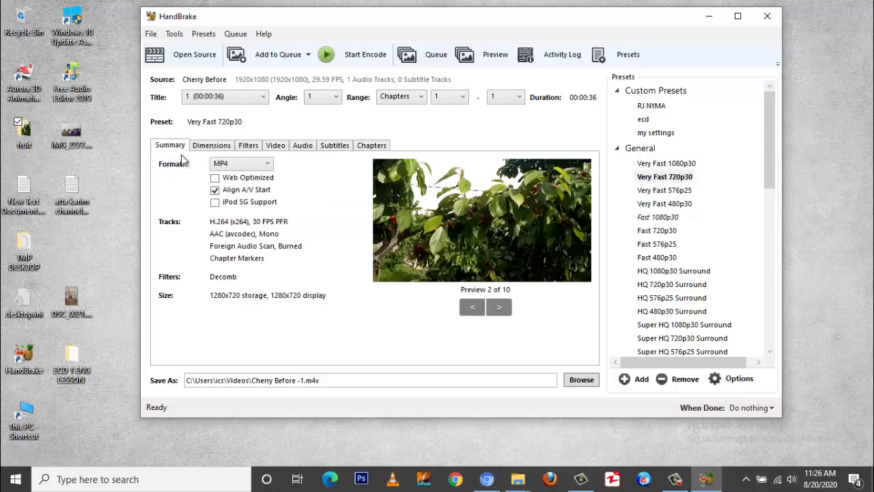
click(215, 178)
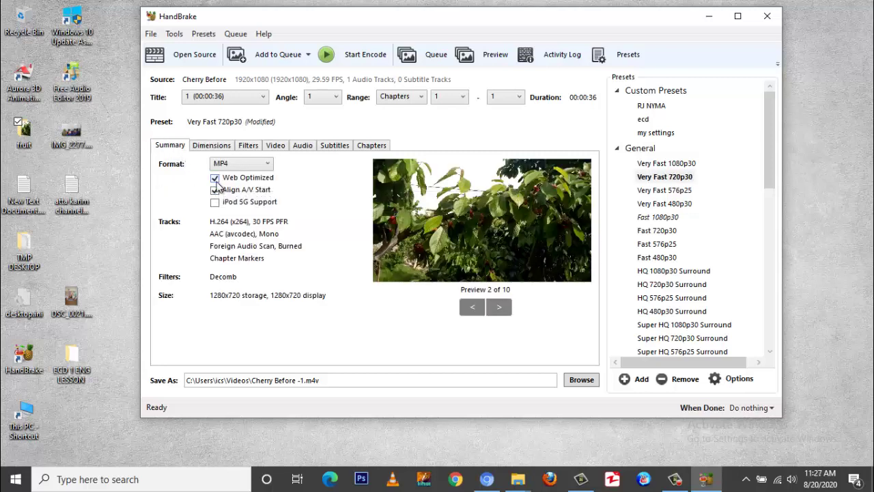
Try custom cropping in the dimension settings and return the cropping to Automatic.
click(210, 146)
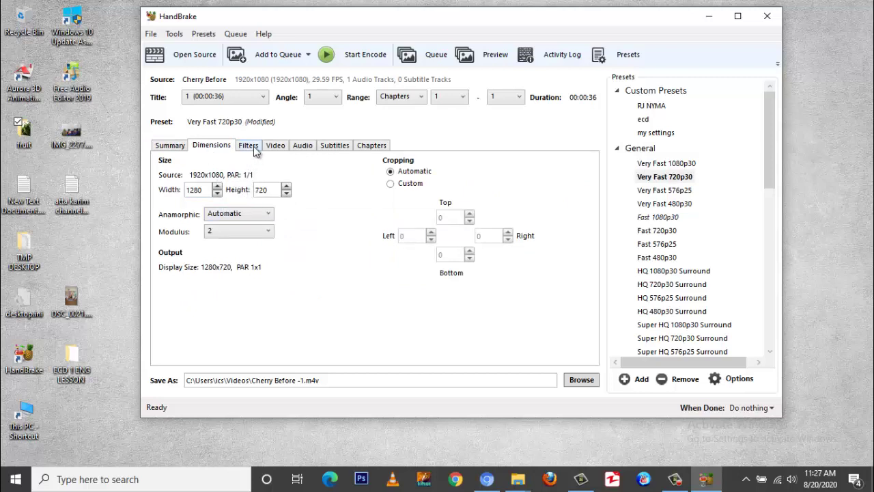
click(391, 184)
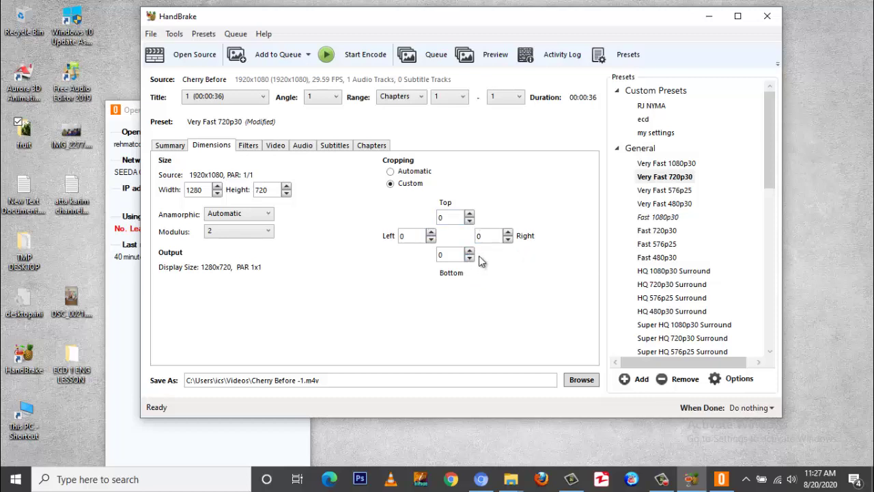
click(390, 171)
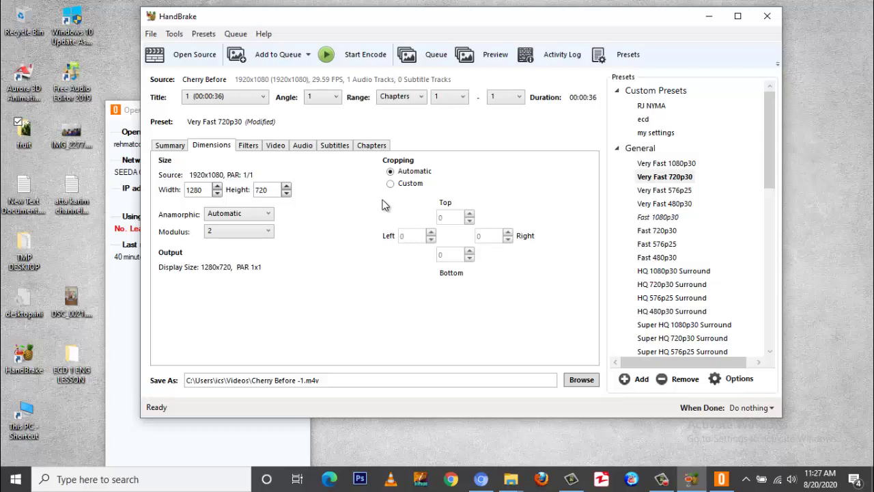
Look over the filter settings and choose H.264 (x264) as the video codec.
click(254, 148)
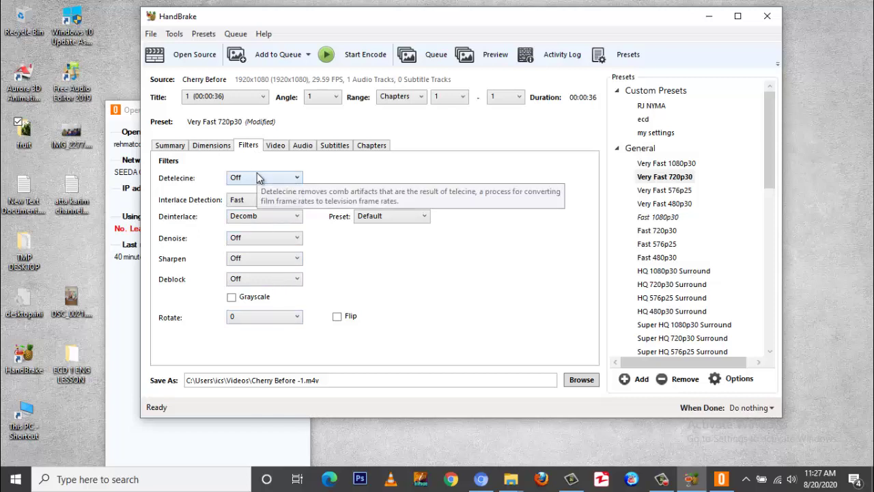
click(273, 148)
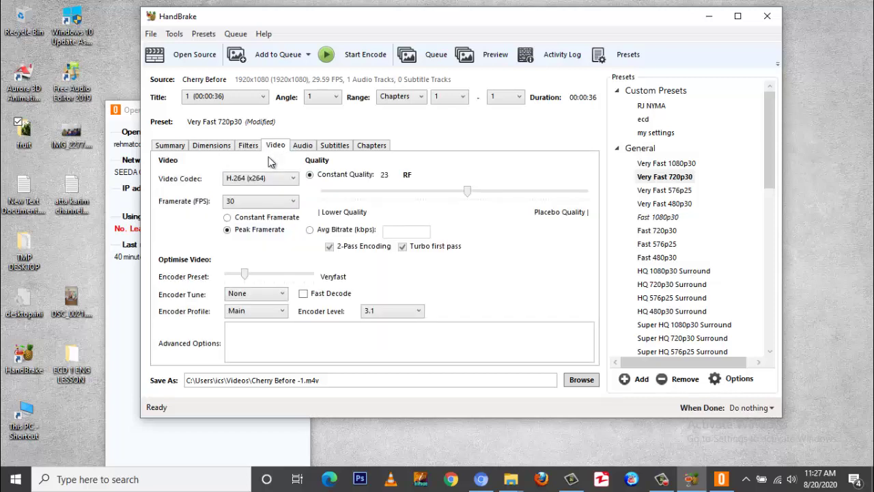
click(277, 178)
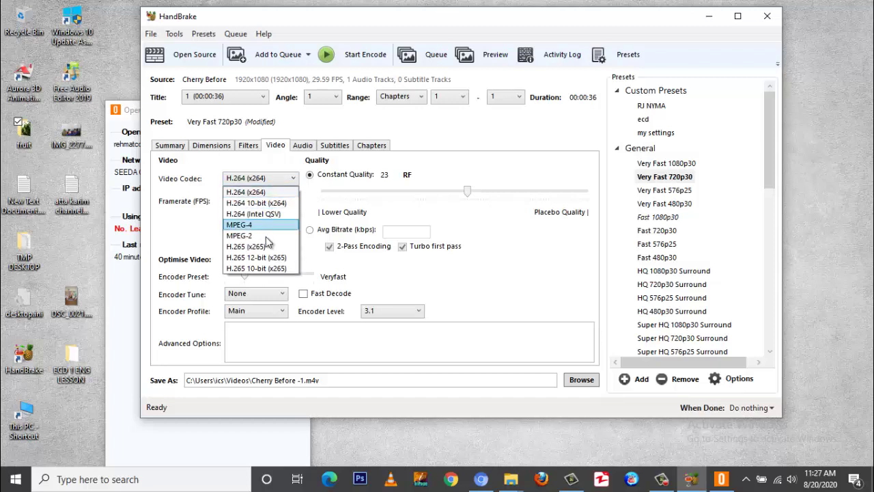
click(258, 193)
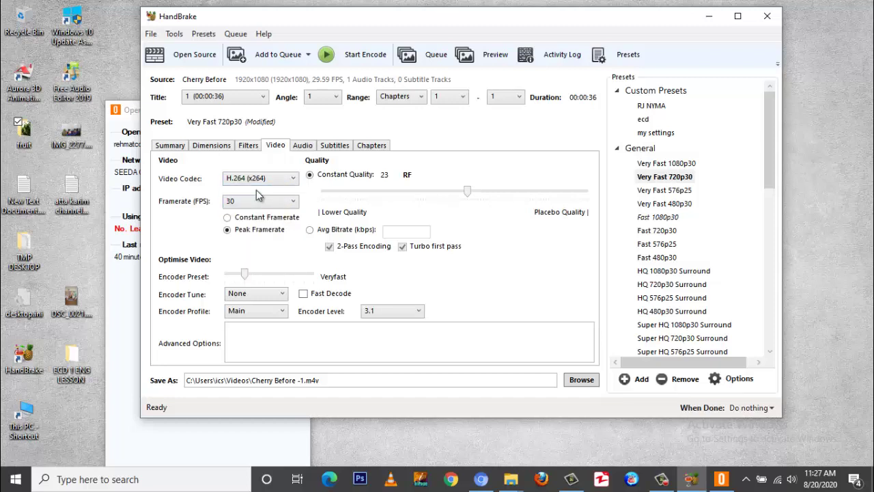
Try frame rates of 48 and 60 FPS and return the frame rate to 30.
click(258, 206)
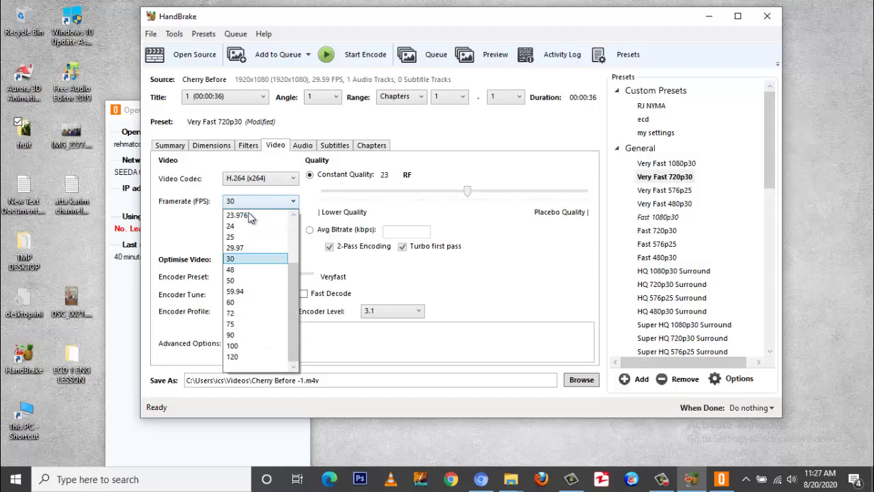
click(241, 272)
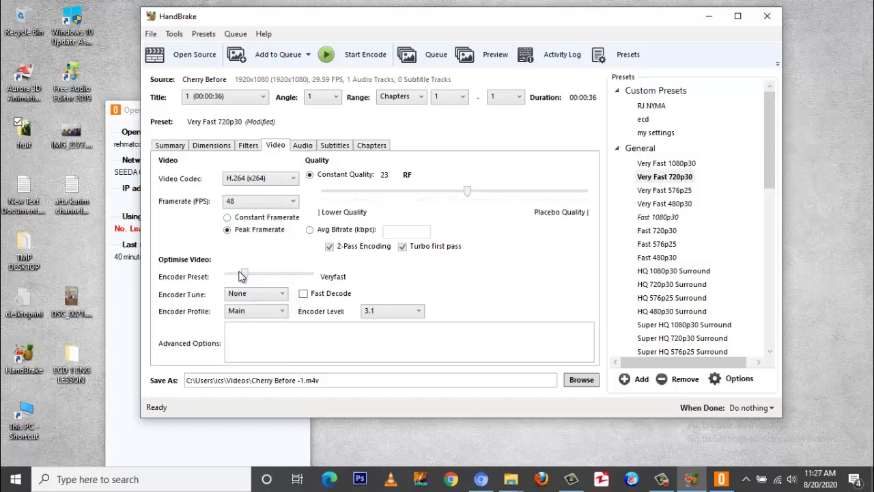
click(256, 202)
click(247, 301)
click(250, 206)
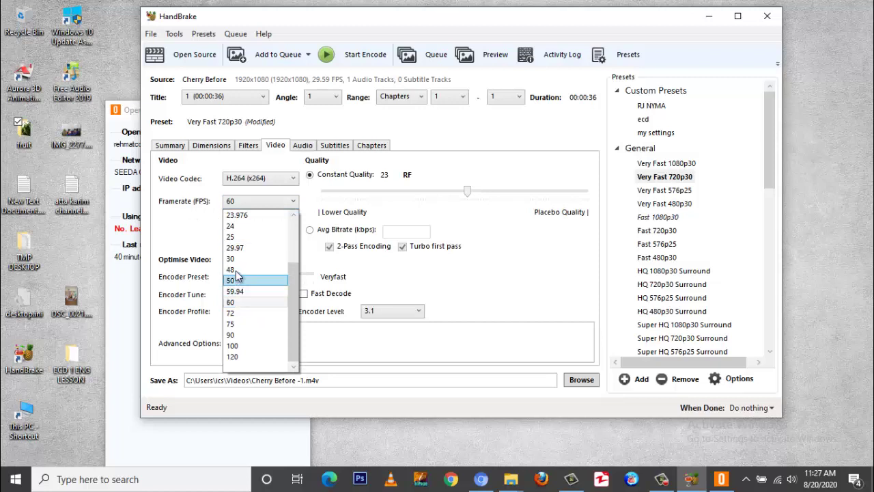
key(Escape)
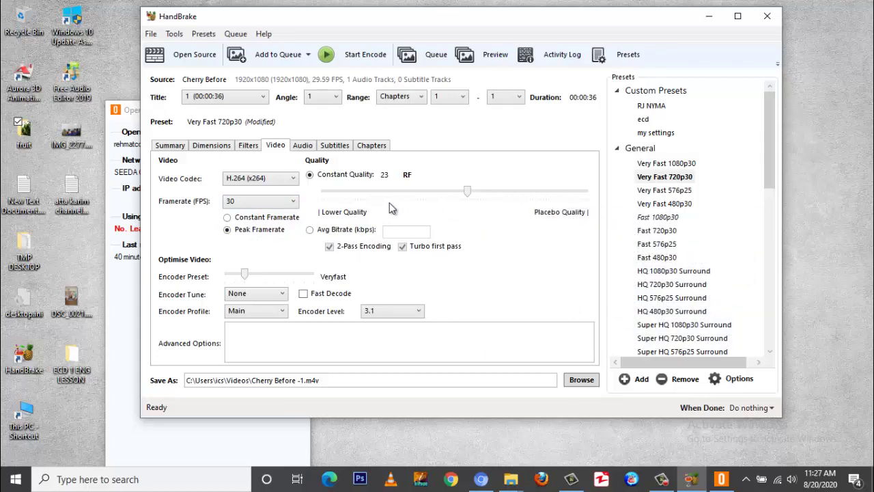
Set the constant video quality to RF 30 and review the output summary.
drag(466, 192, 484, 196)
drag(383, 217, 433, 210)
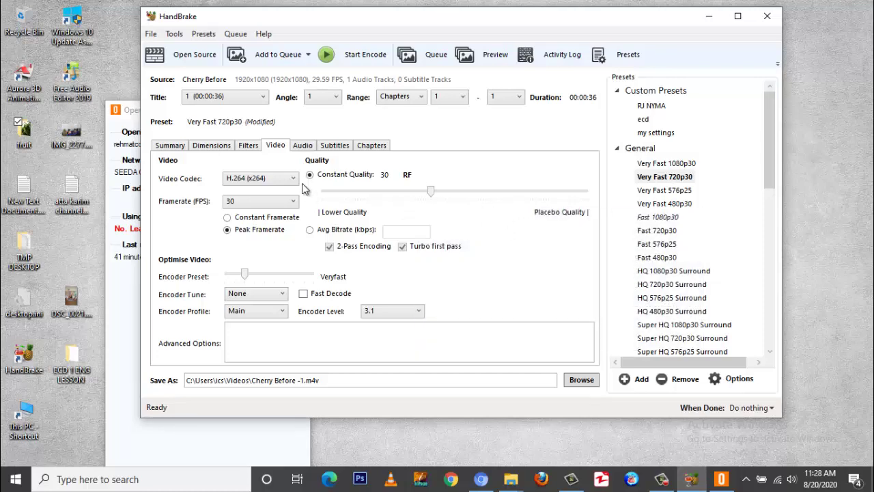
click(213, 146)
click(183, 147)
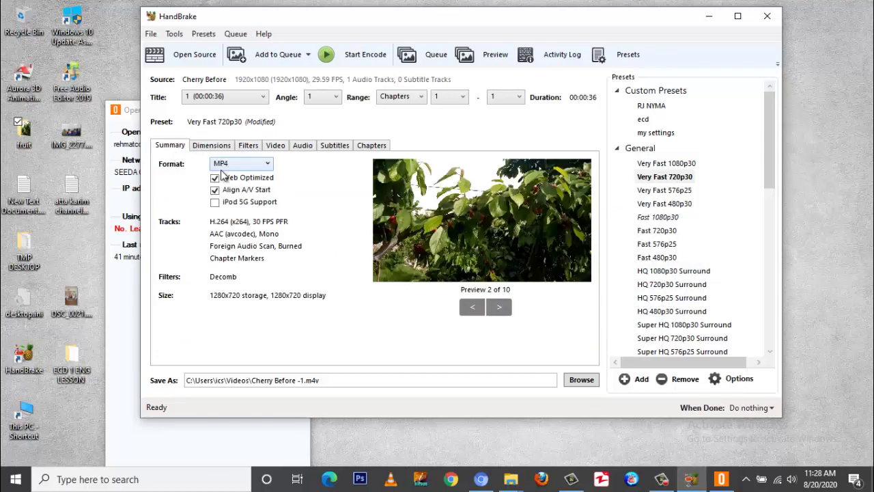
Apply the Very Fast 1080p30 preset for a 1920x1080 output and enable Web Optimized.
click(213, 146)
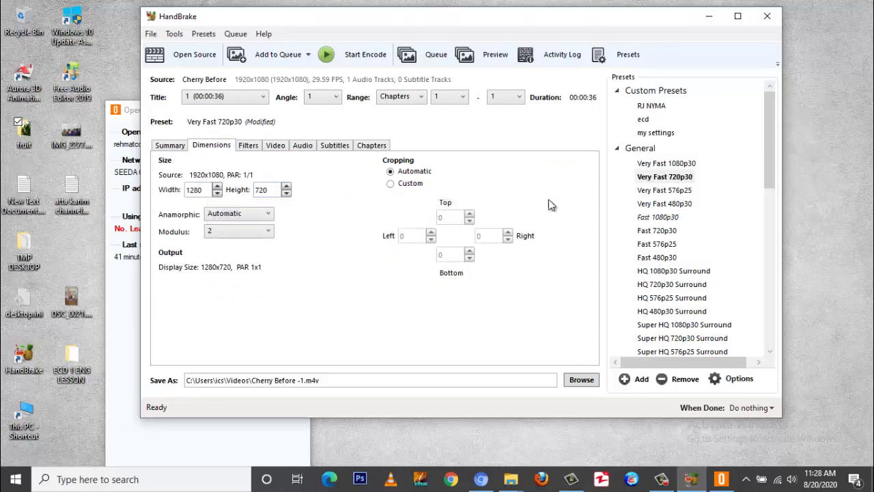
click(656, 164)
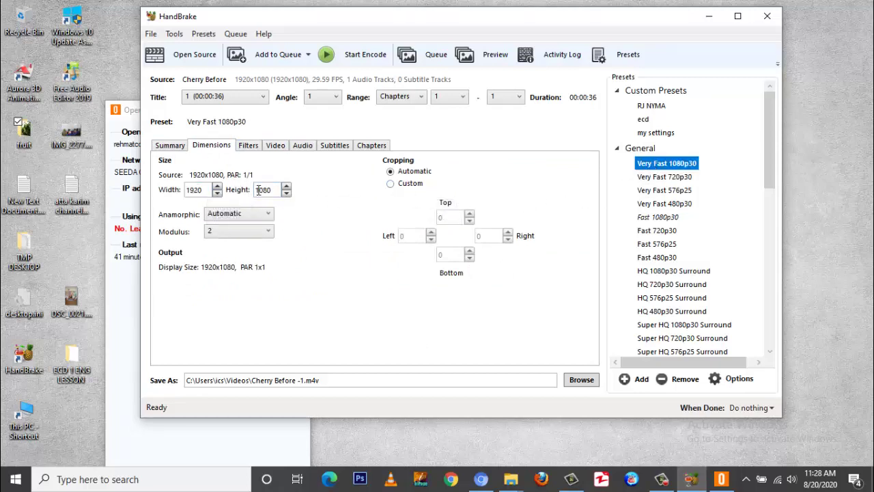
click(165, 147)
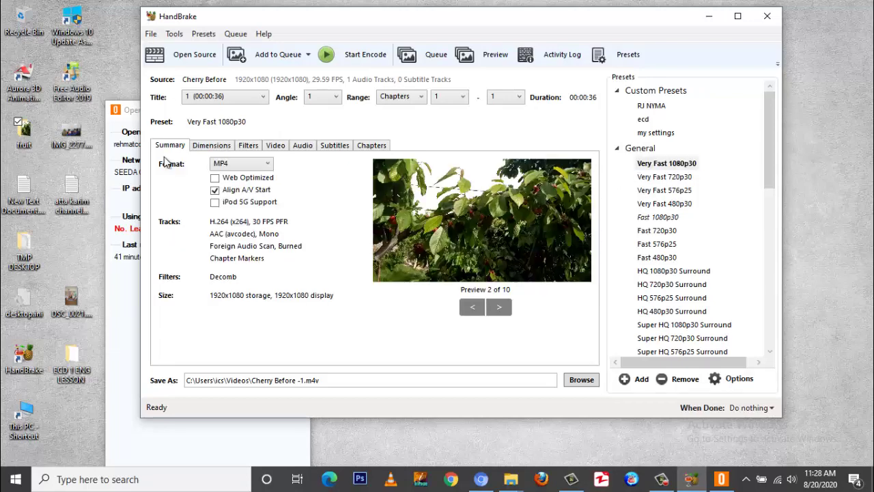
click(214, 178)
Lower the constant video quality slightly from the Very Fast 1080p30 preset's default.
click(249, 148)
click(279, 147)
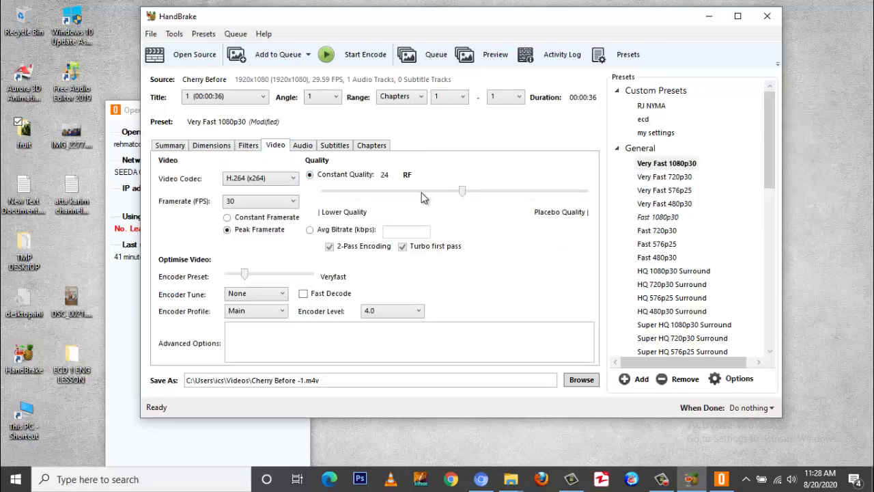
drag(462, 192, 440, 200)
Review the dimensions and output summary, save the current settings as a custom preset named new setting, and apply it.
click(206, 146)
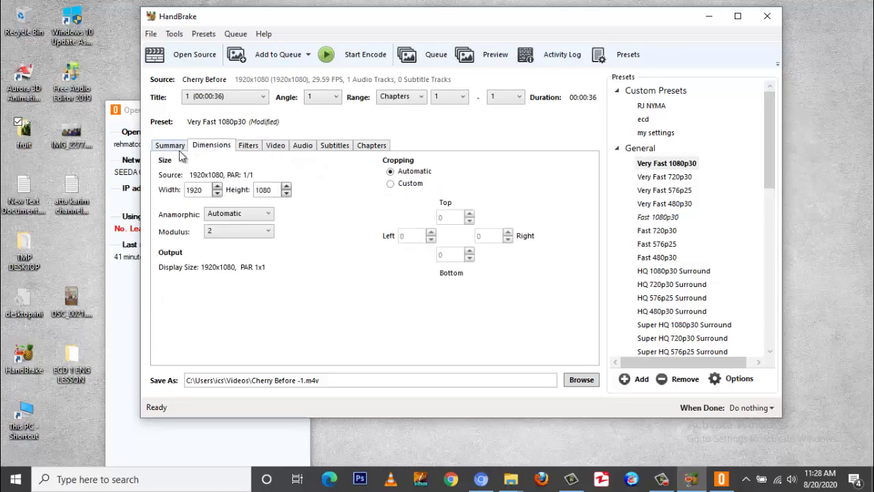
click(171, 146)
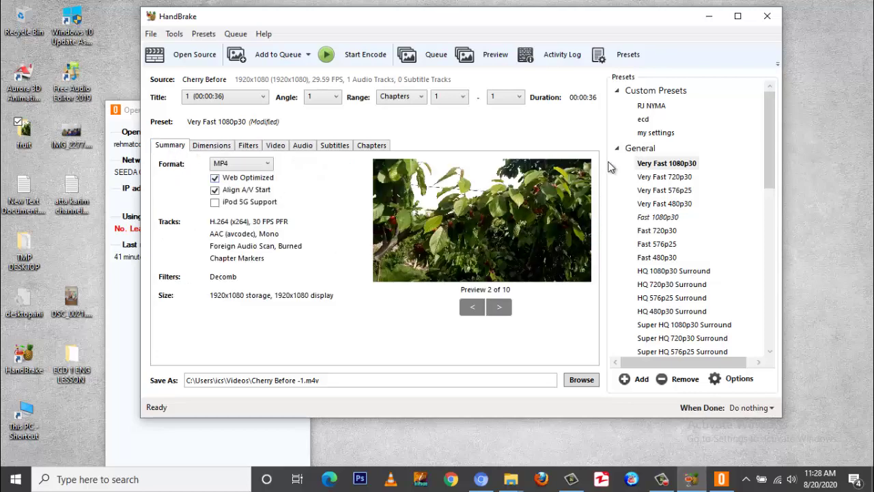
click(637, 381)
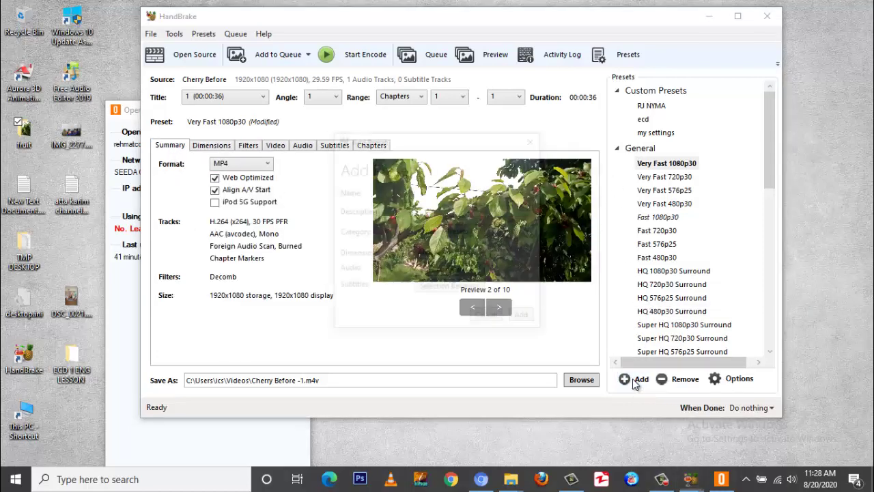
click(435, 189)
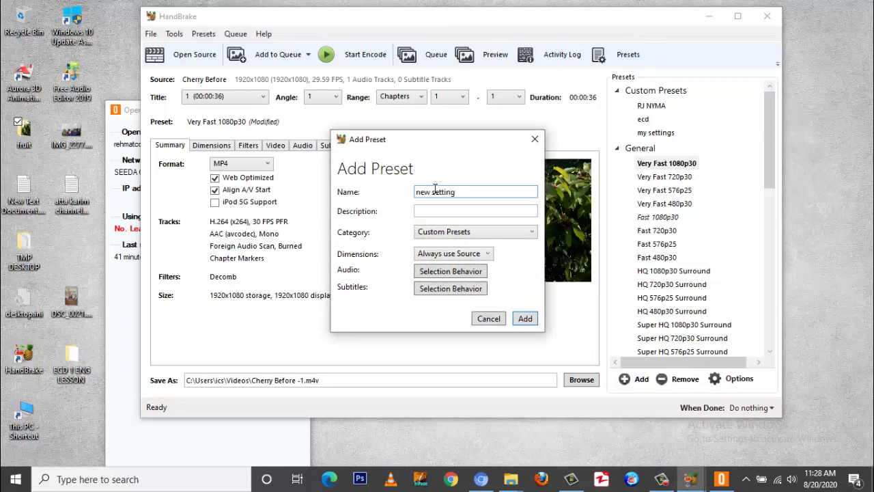
click(524, 319)
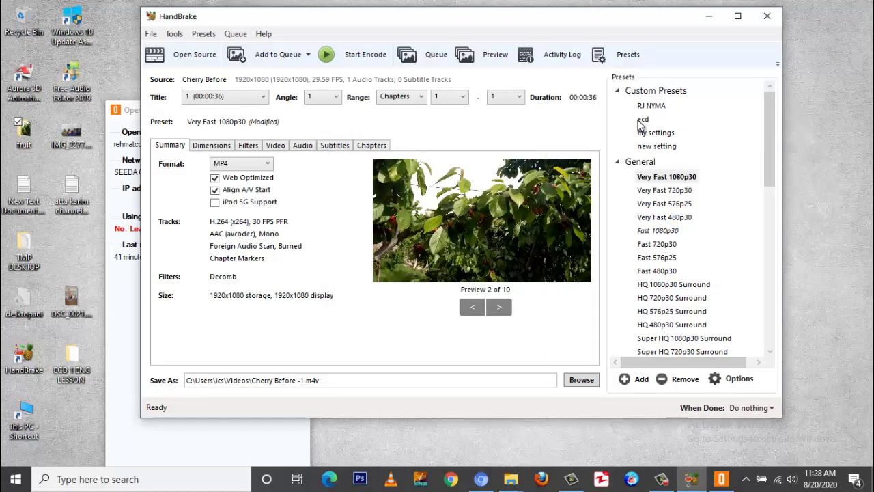
click(657, 147)
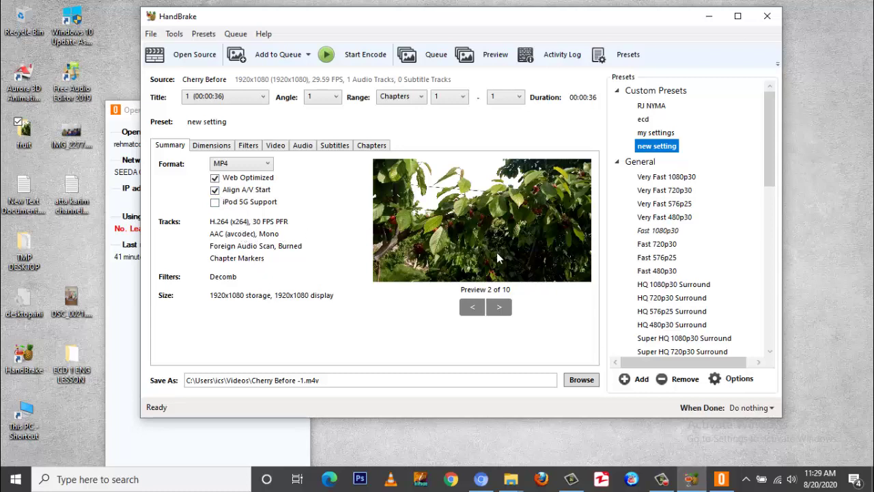
Try several General presets, including Very Fast 720p30, Fast 480p30 and HQ 720p30 Surround.
click(647, 219)
click(681, 194)
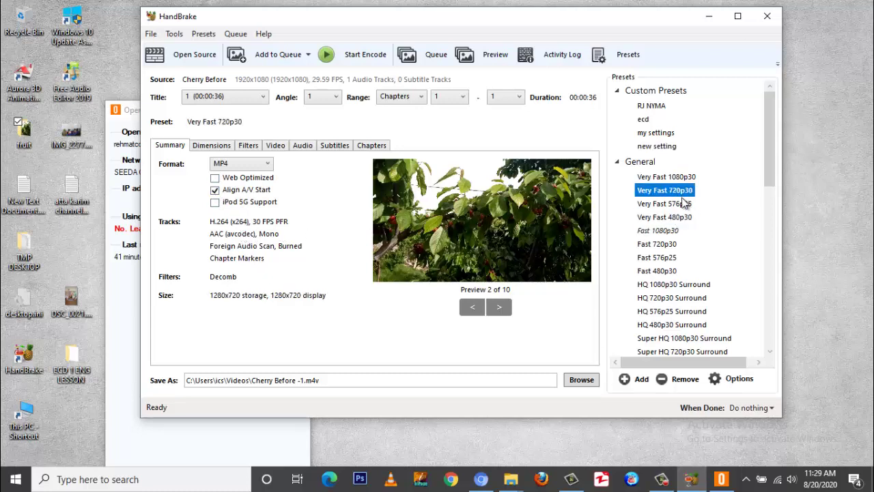
click(673, 234)
click(662, 271)
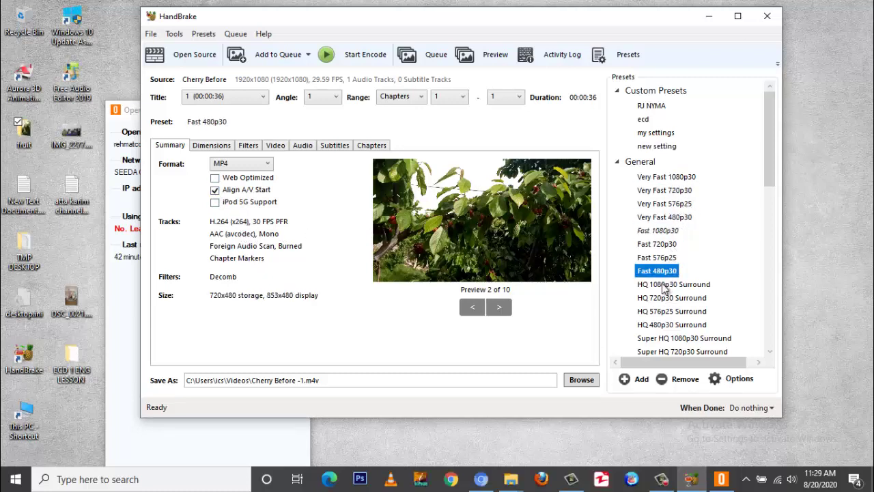
click(661, 285)
click(660, 298)
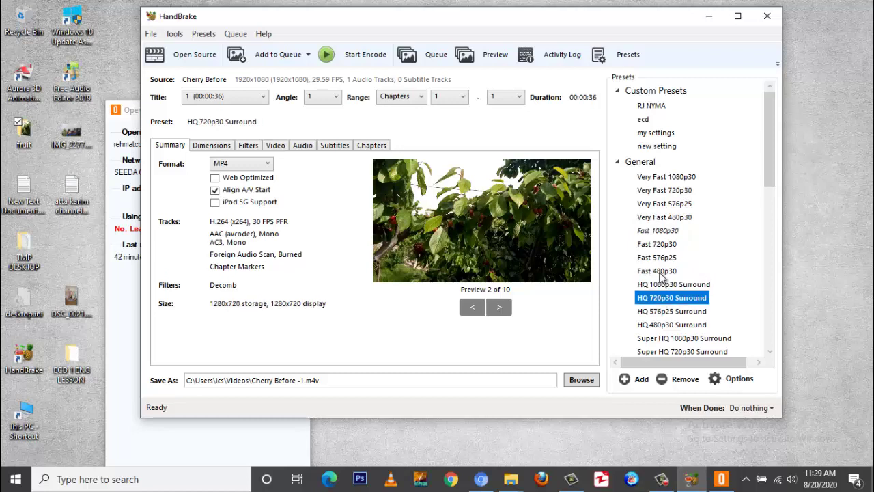
click(650, 191)
Encode the video with the custom preset new setting and close HandBrake when the queue is finished.
click(648, 147)
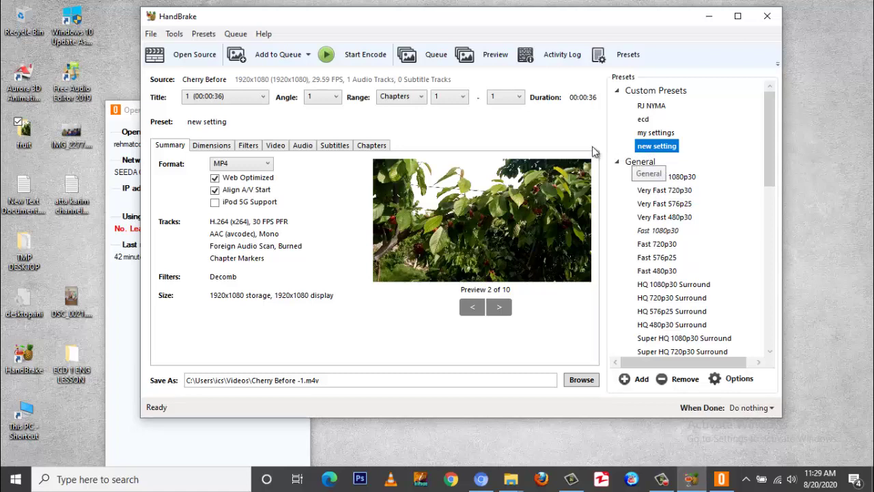
click(348, 58)
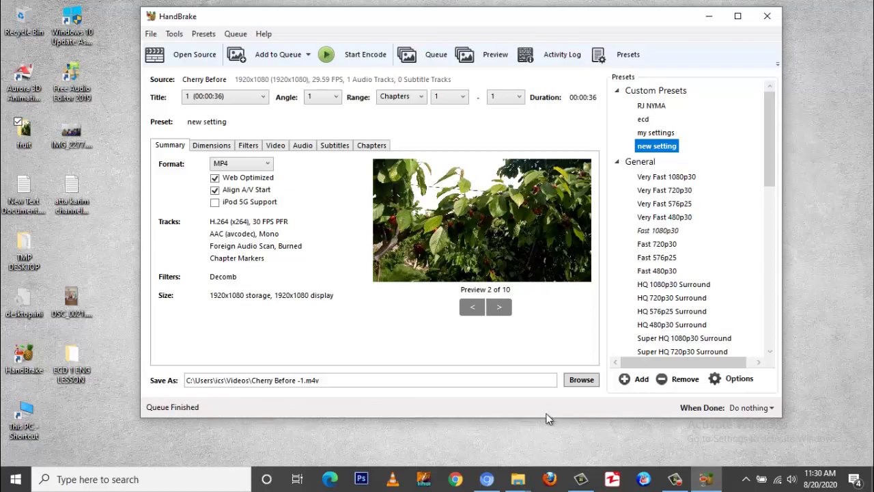
click(762, 19)
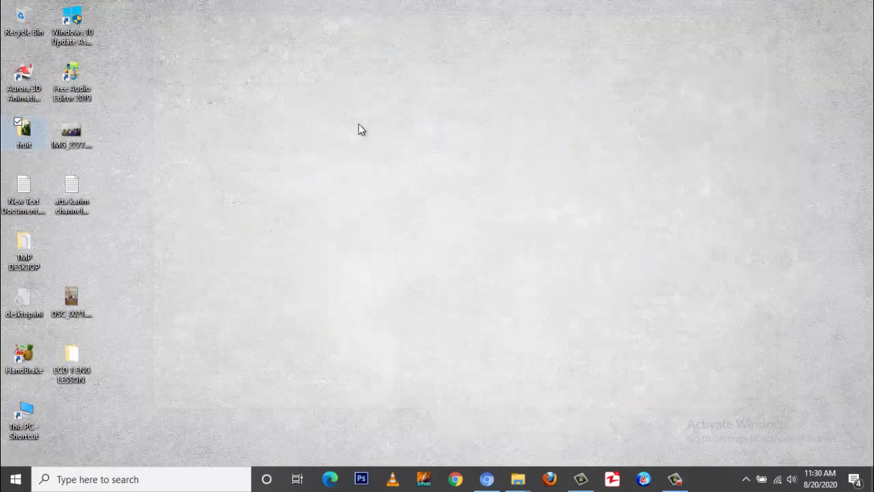
In File Explorer, go from the desktop's fruit folder to the Videos folder and cut Cherry Before -1.m4v.
double_click(23, 140)
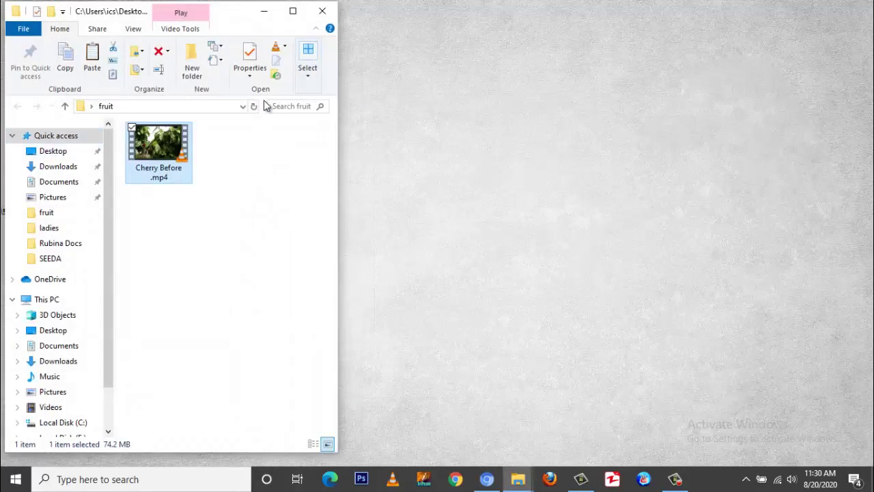
click(294, 9)
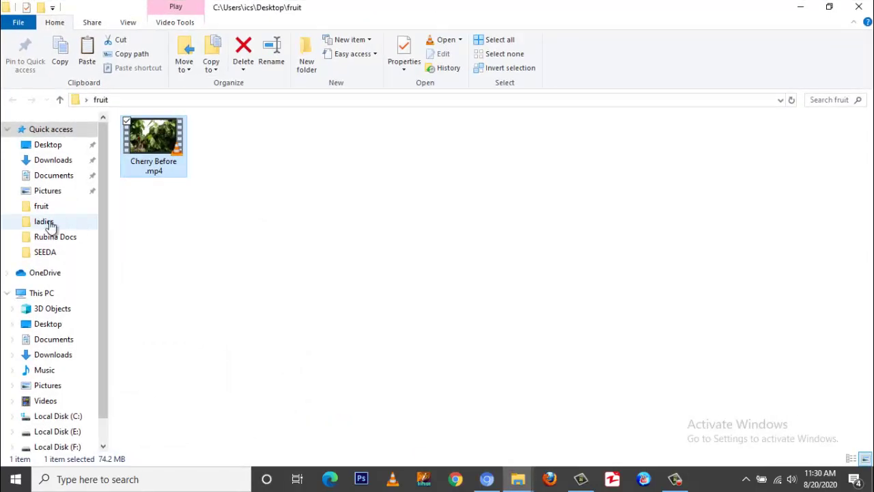
click(39, 401)
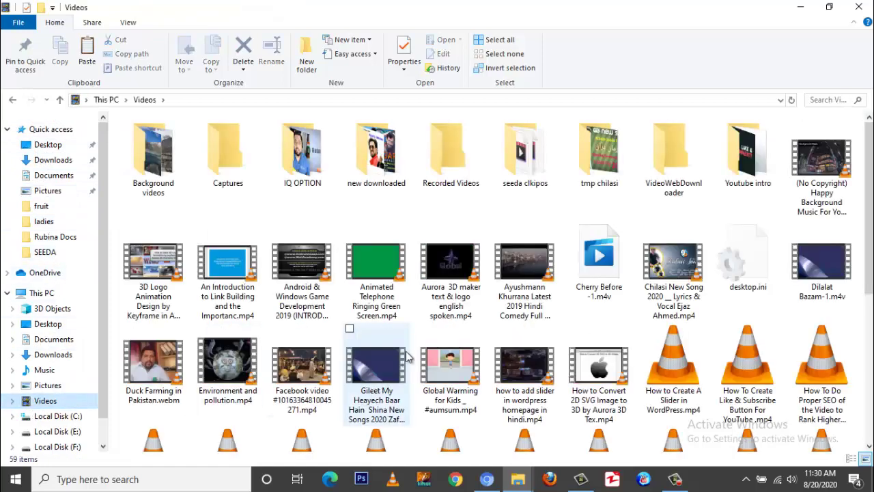
click(304, 362)
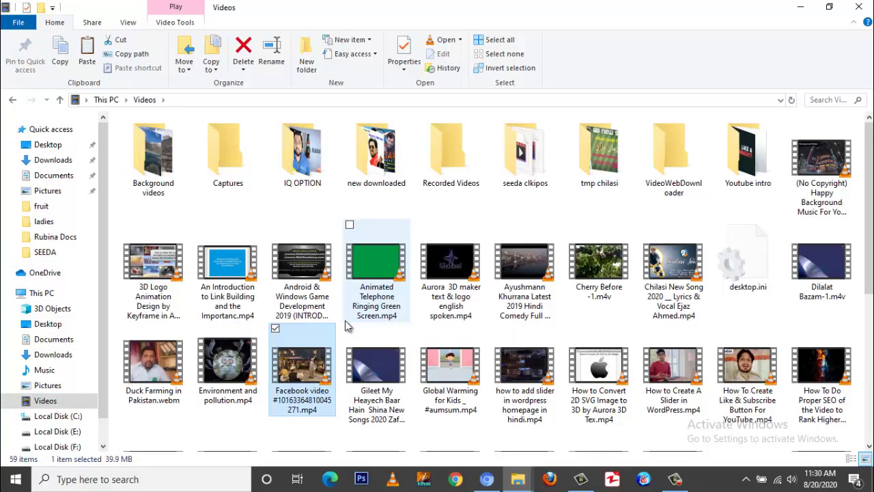
click(577, 262)
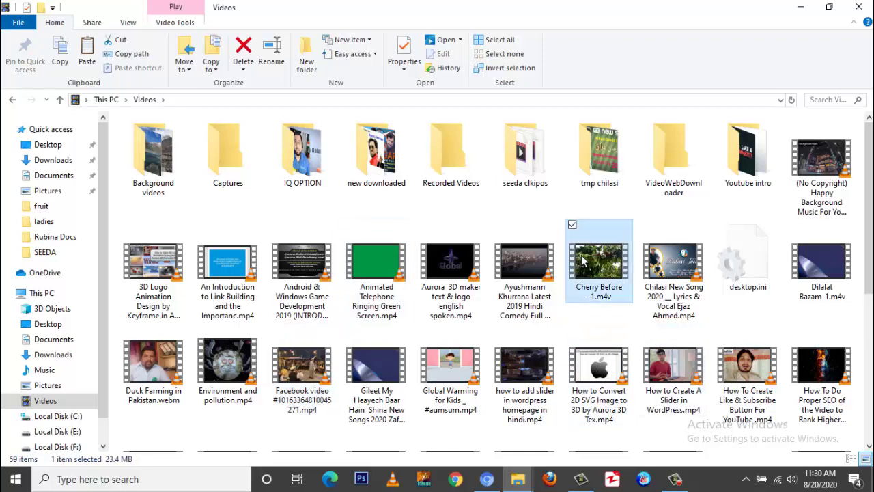
right_click(585, 258)
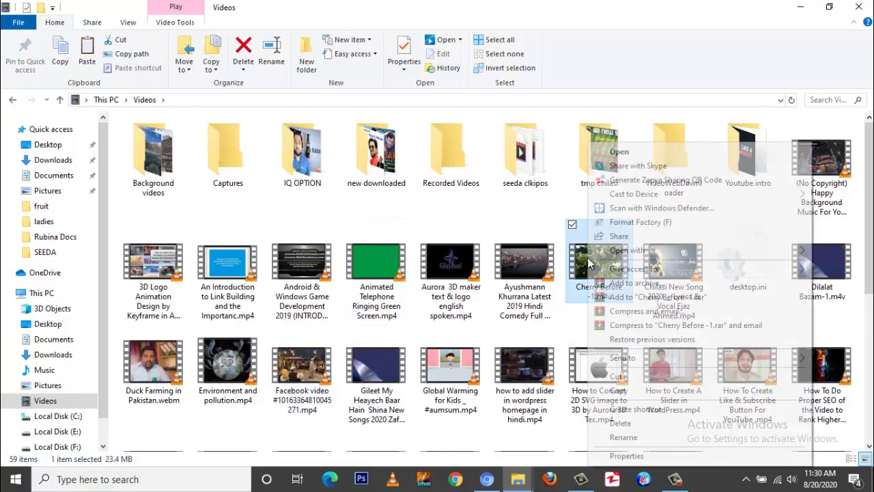
click(617, 376)
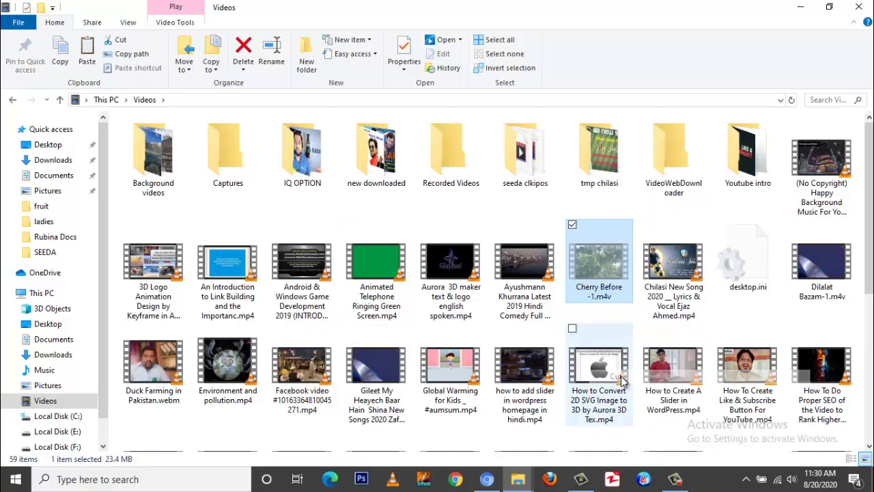
Paste the cut video into the fruit folder on the desktop.
click(48, 175)
click(48, 144)
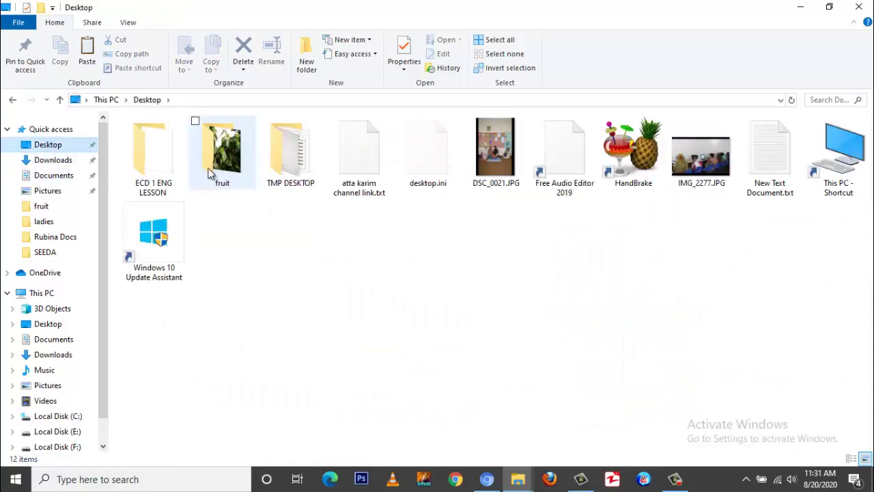
double_click(219, 150)
right_click(211, 195)
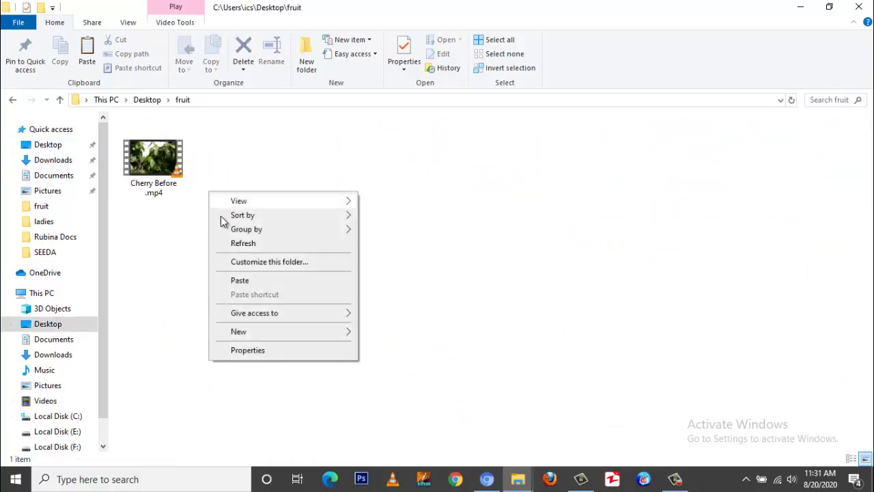
click(240, 280)
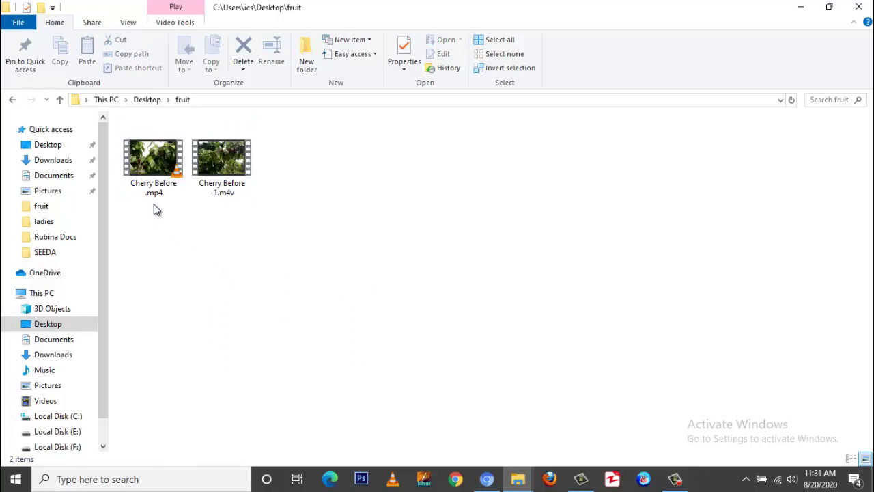
Rename the encoded video Cherry Before -1.m4v as Cherry after.m4v.
click(146, 160)
click(214, 164)
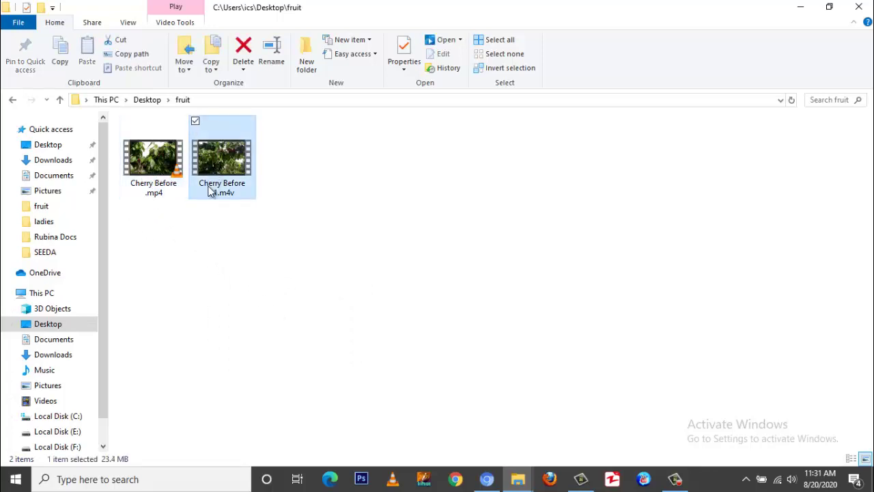
click(217, 195)
click(215, 193)
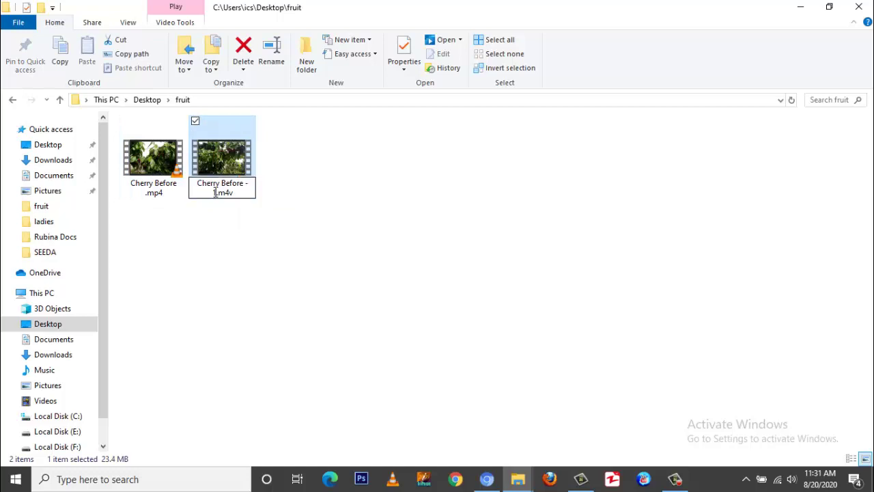
key(shift+Up)
text(after)
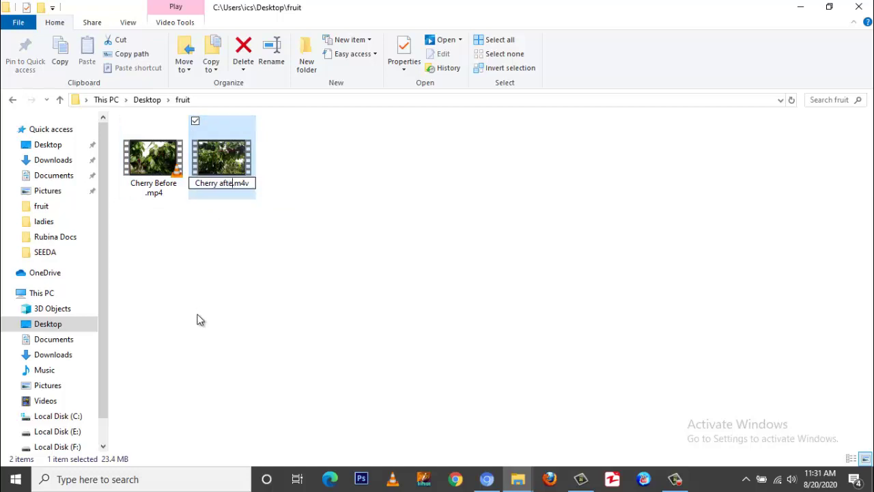
key(Return)
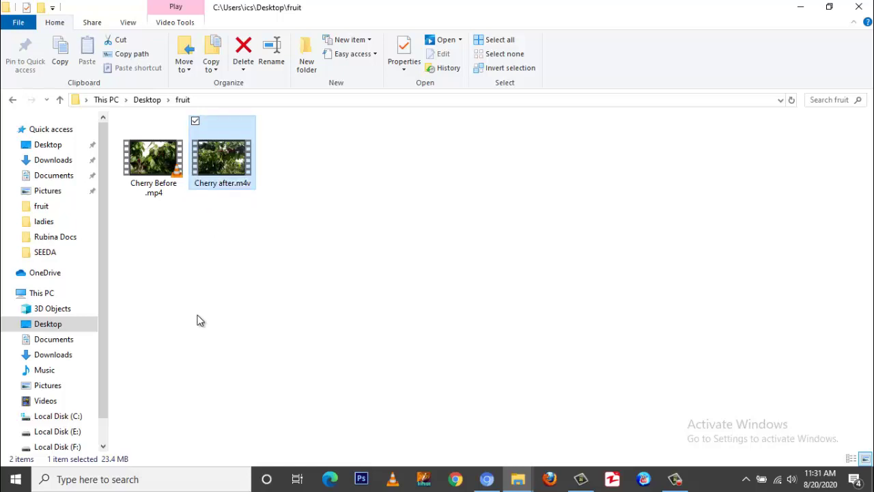
click(233, 256)
Open the properties of Cherry Before .mp4 and check its file size.
right_click(149, 151)
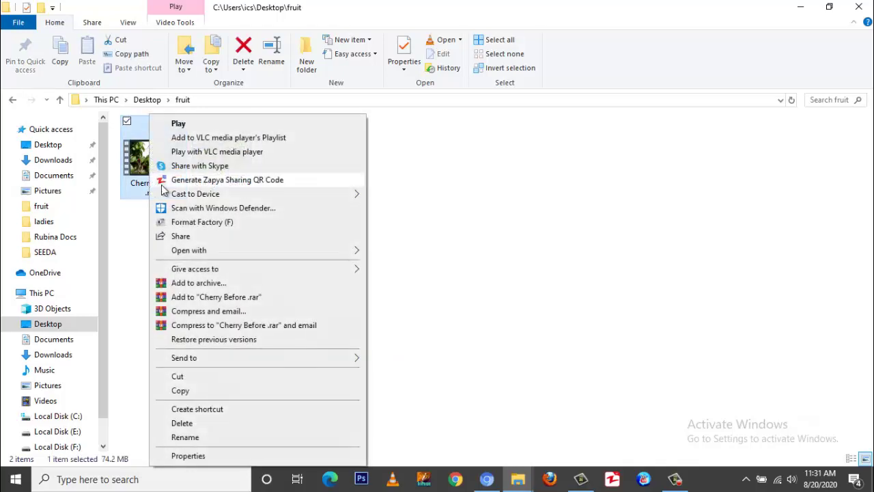
click(184, 456)
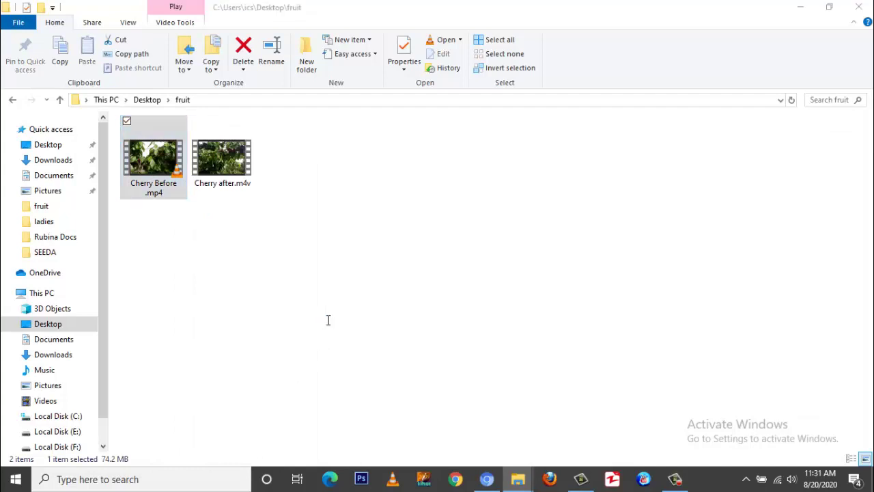
drag(271, 143, 447, 83)
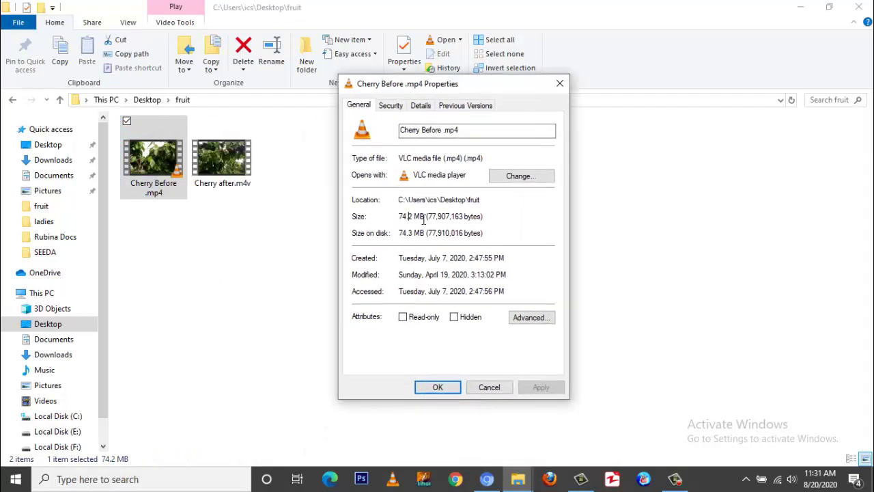
Open the properties of Cherry after.m4v beside the original's, compare both file sizes, and close the original's properties.
right_click(233, 157)
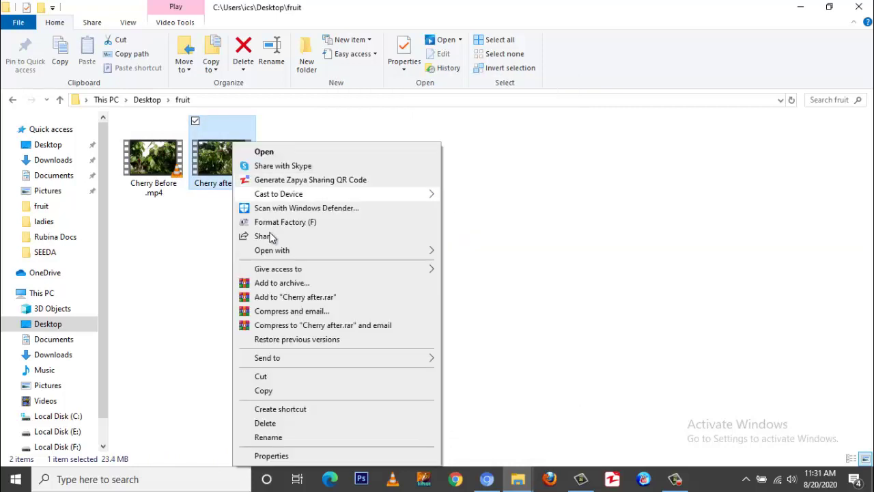
click(272, 455)
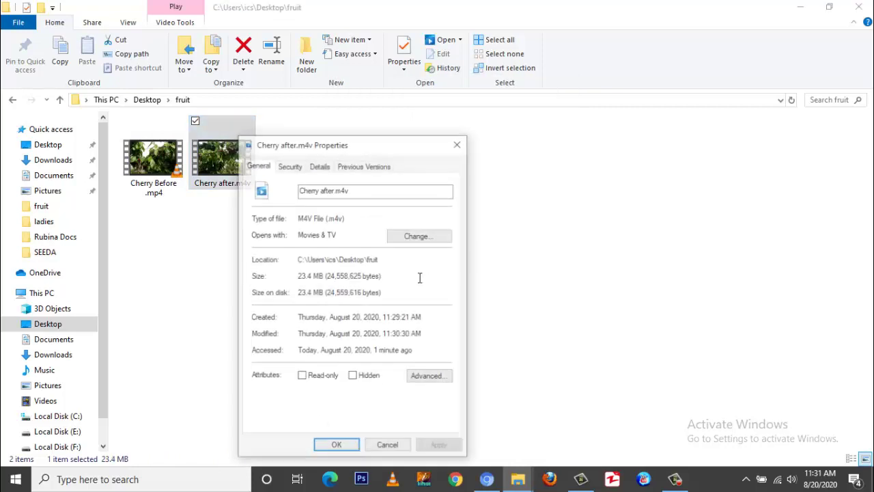
drag(364, 143, 617, 96)
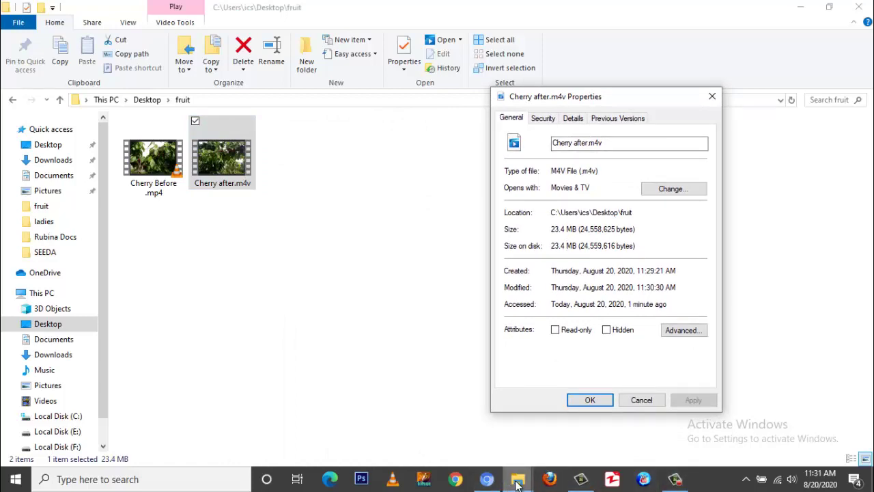
mouse_move(518, 479)
click(614, 427)
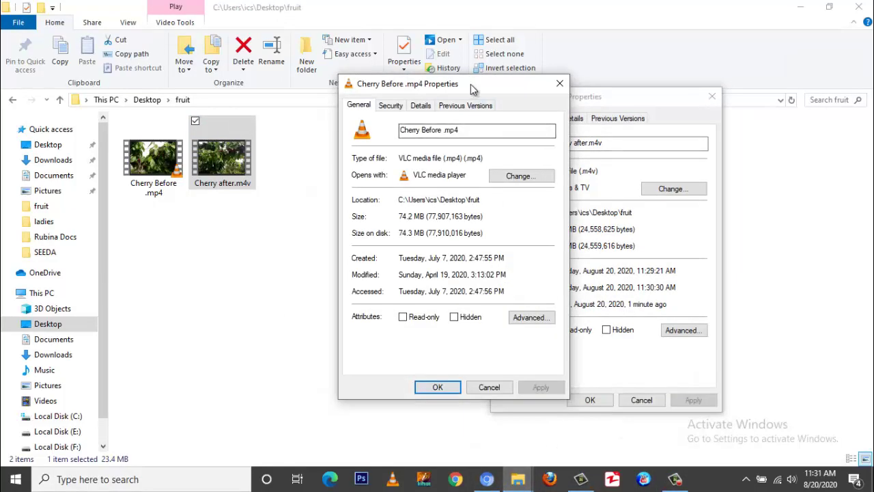
drag(470, 84, 392, 95)
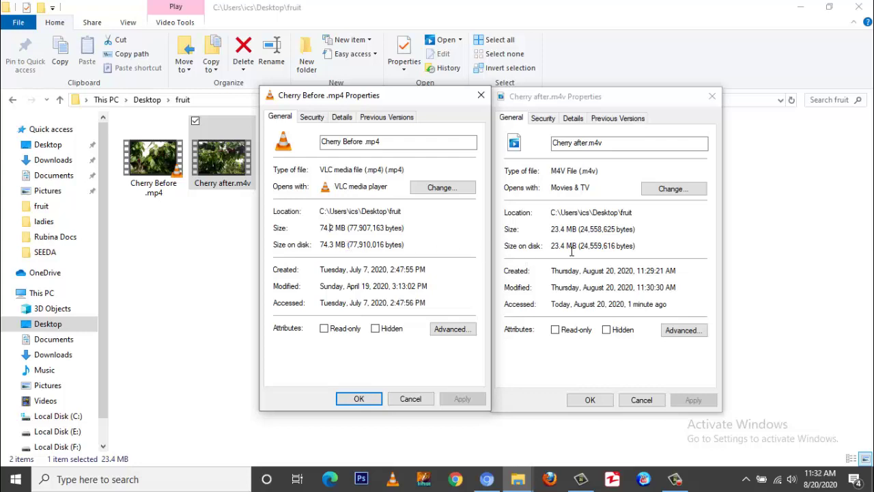
click(481, 95)
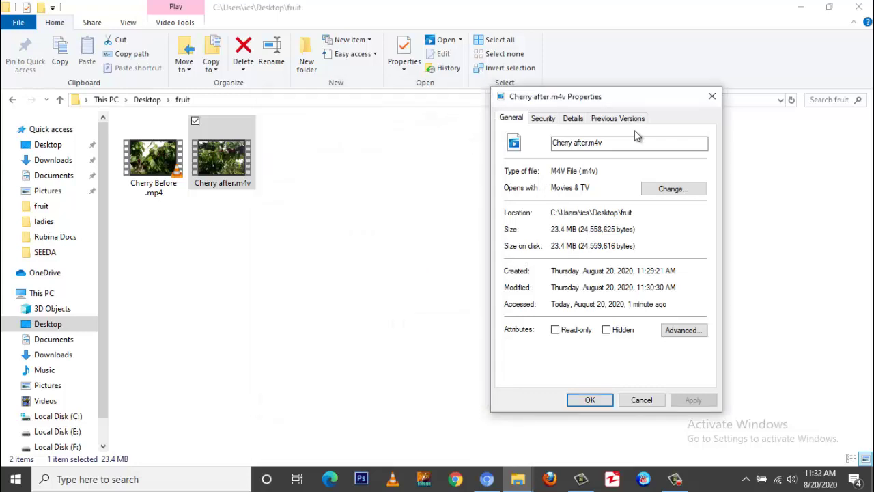
Close the Cherry after.m4v properties and play Cherry Before .mp4 in a maximized VLC media player window to examine its picture quality.
click(712, 98)
right_click(160, 114)
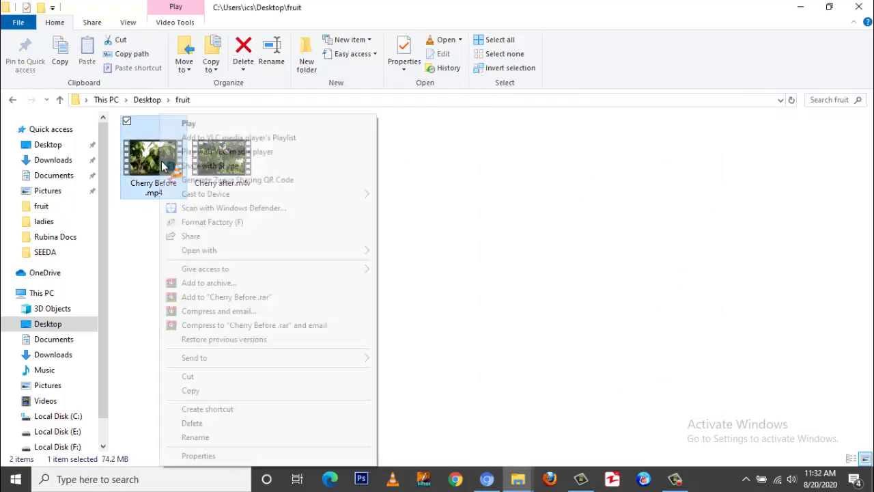
mouse_move(375, 258)
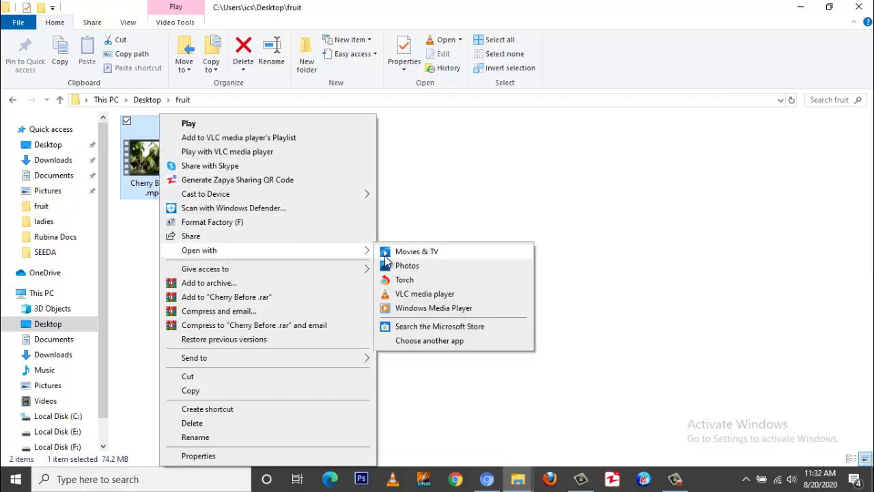
click(413, 294)
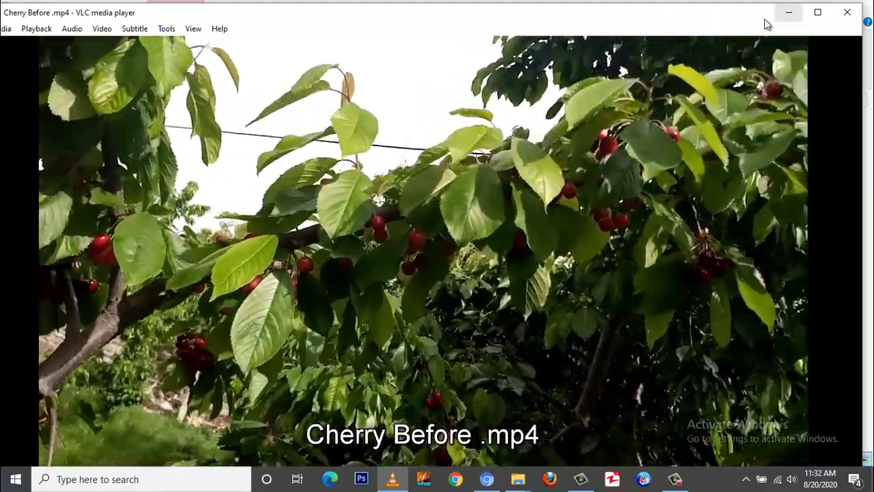
double_click(751, 21)
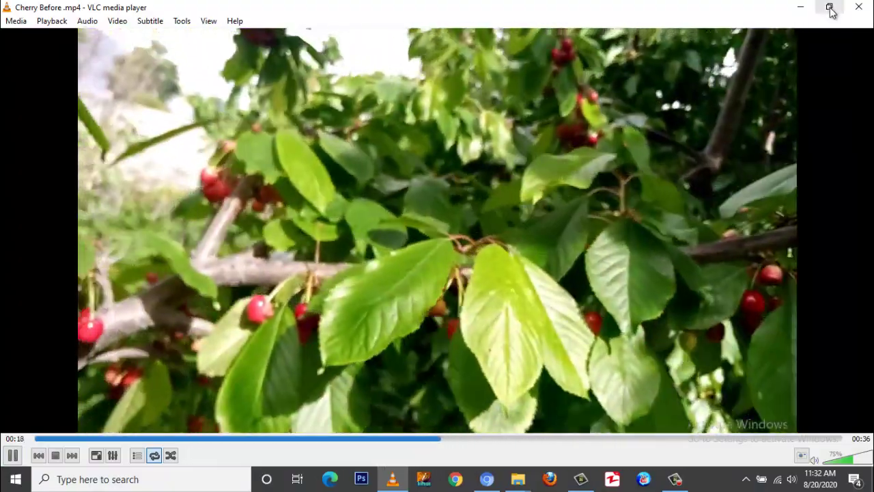
Move the VLC window aside to reach the fruit folder, load Cherry after.m4v into the player and maximize it for a quality comparison.
click(829, 6)
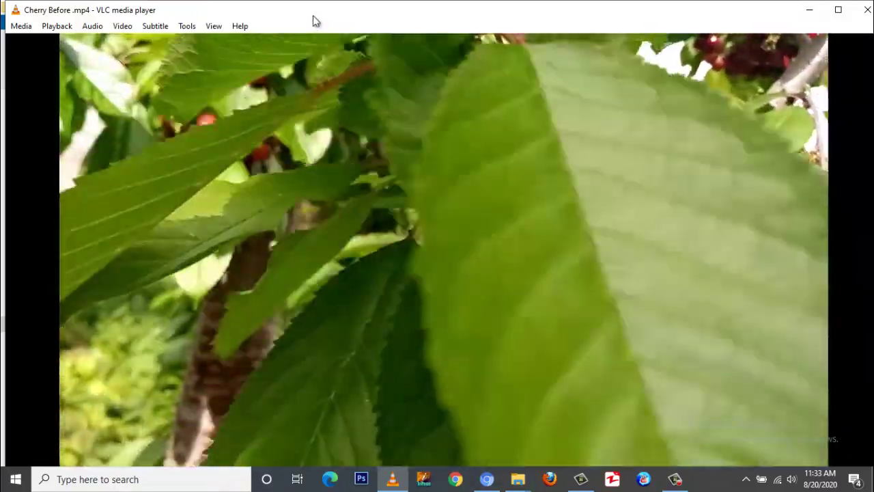
drag(306, 16, 598, 51)
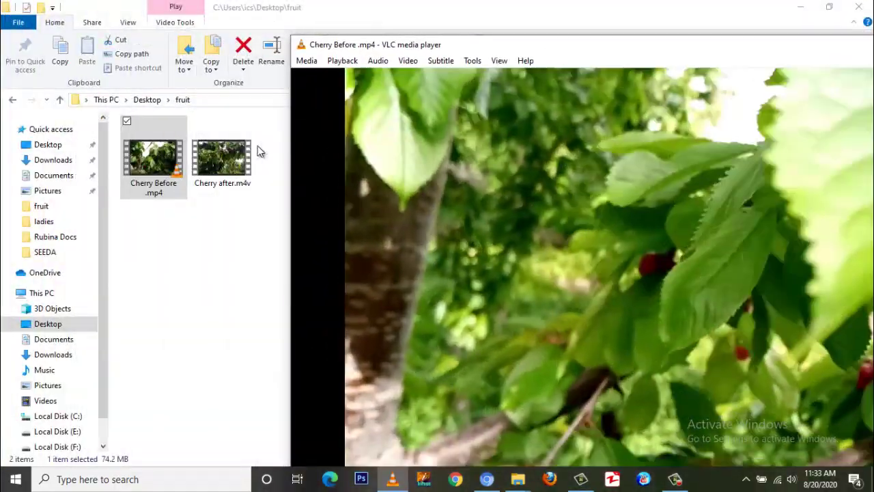
drag(222, 160, 404, 177)
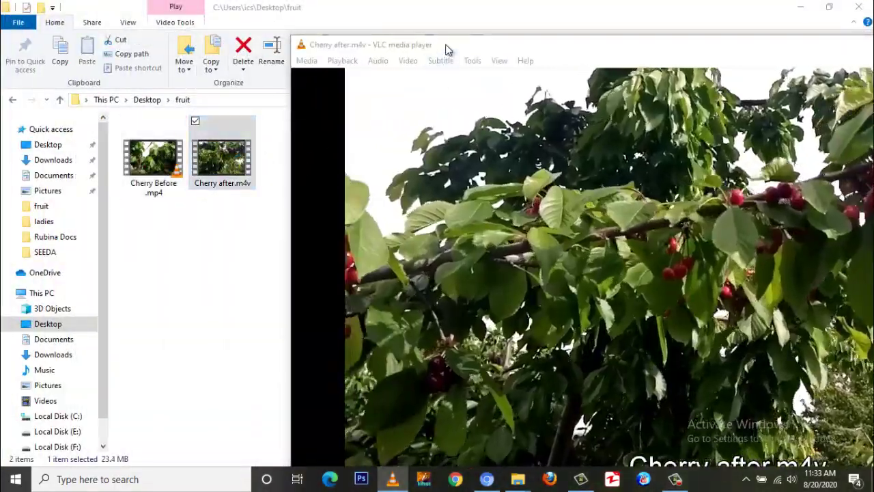
drag(444, 48, 248, 6)
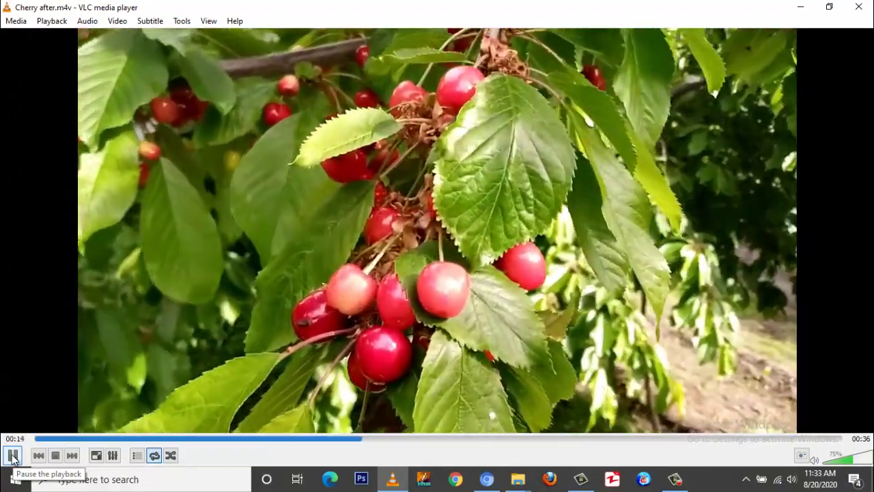
Pause and resume Cherry after.m4v while examining its picture quality, and close VLC media player.
click(12, 456)
click(13, 456)
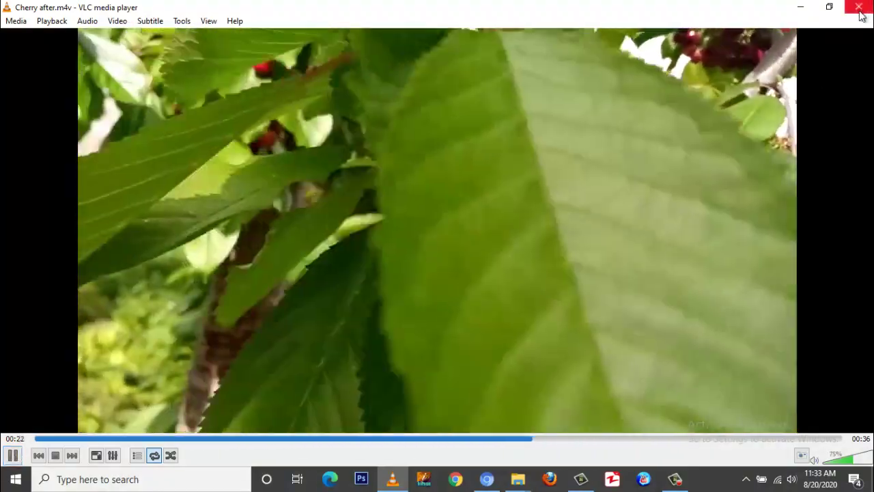
click(859, 8)
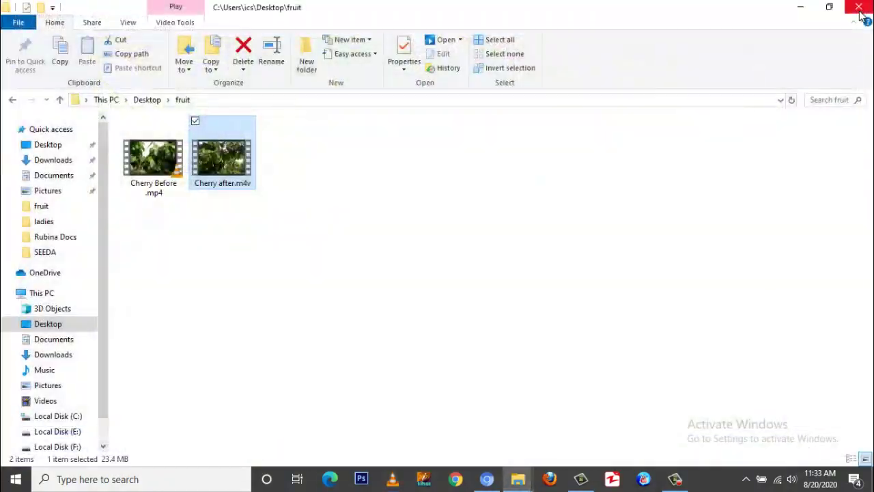